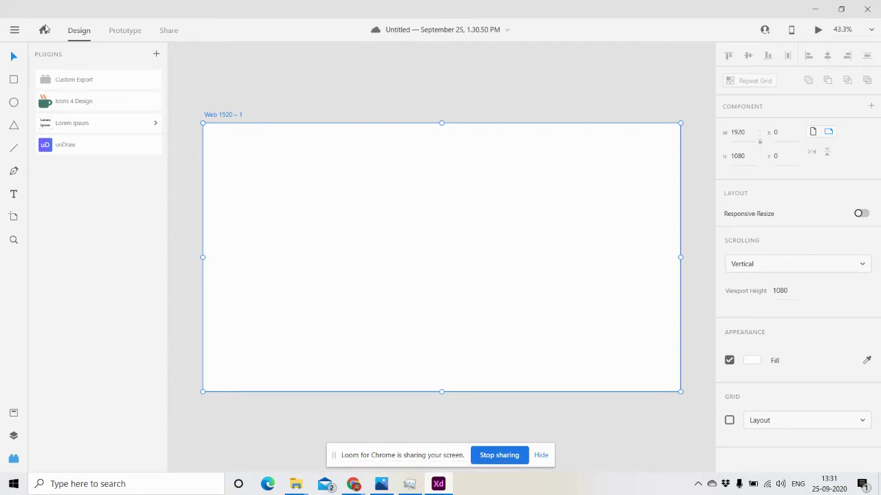
click(13, 414)
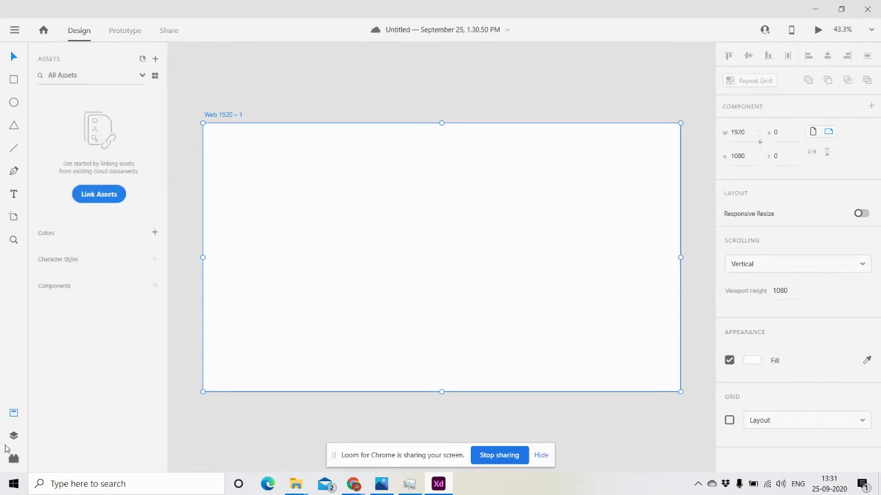
click(14, 435)
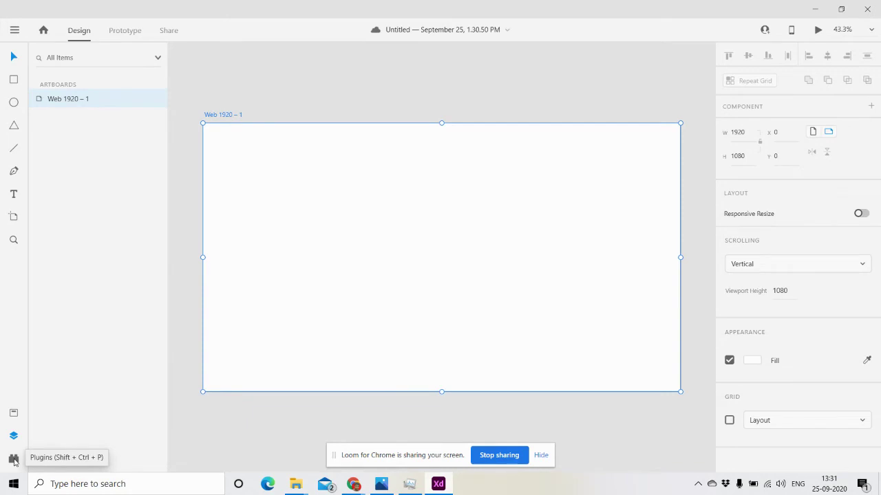
click(14, 459)
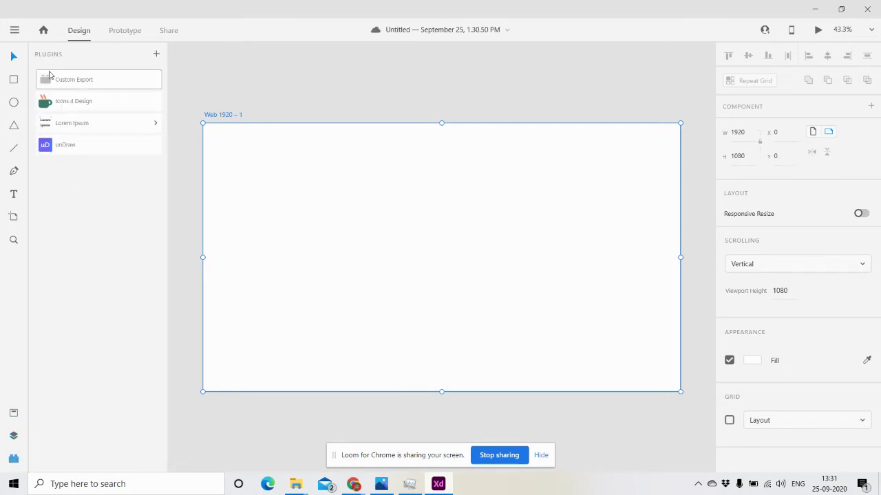
Step: Open the 'Do more with XD' plugin marketplace, maximize it and scroll through Discover
click(156, 55)
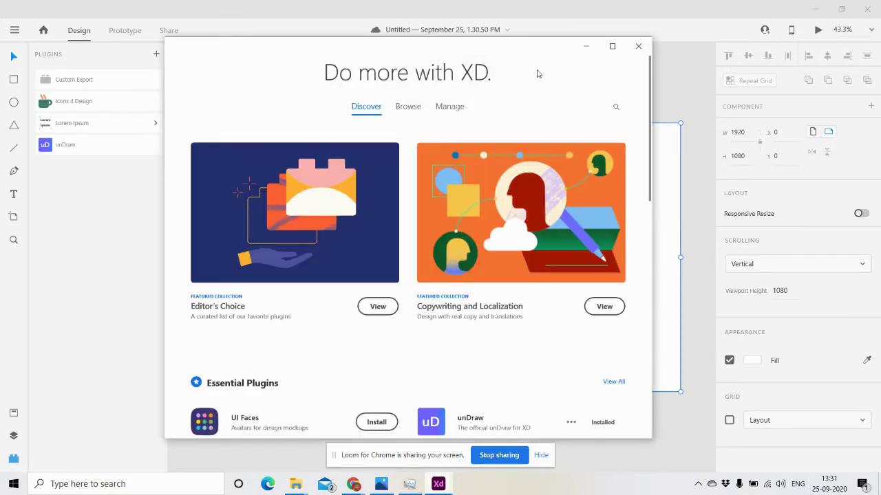
click(613, 47)
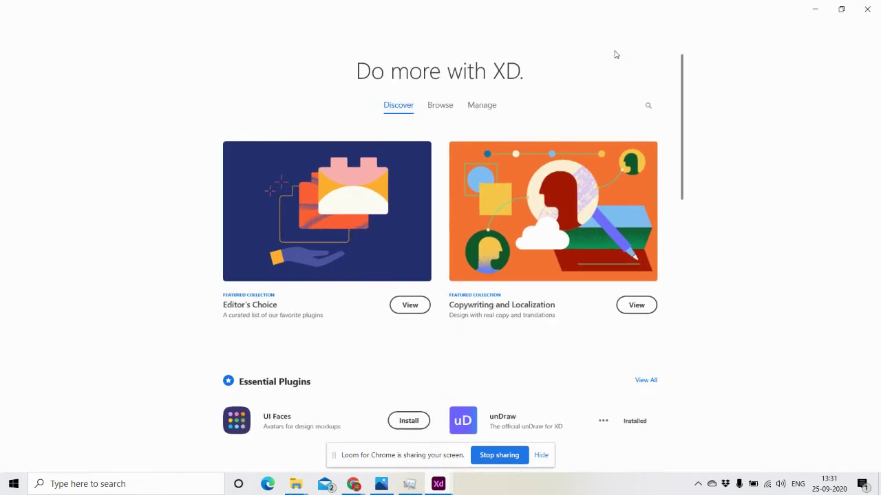
scroll(405, 378, down, 5)
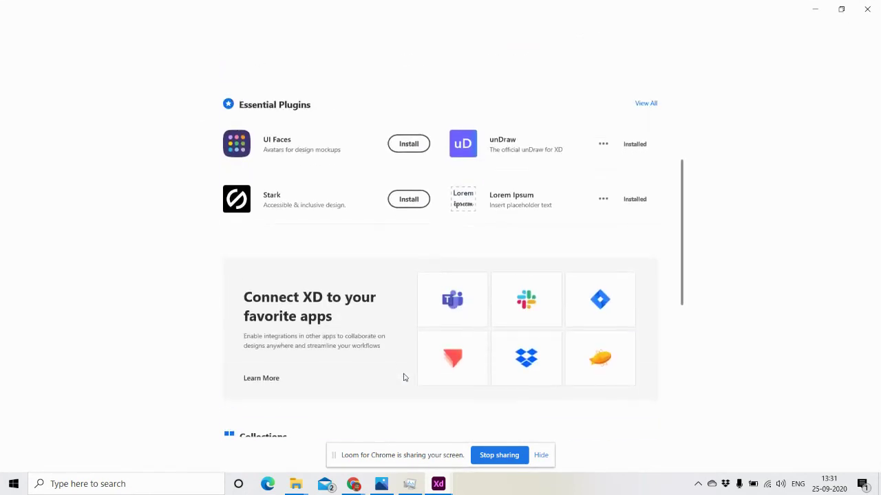
scroll(567, 383, down, 3)
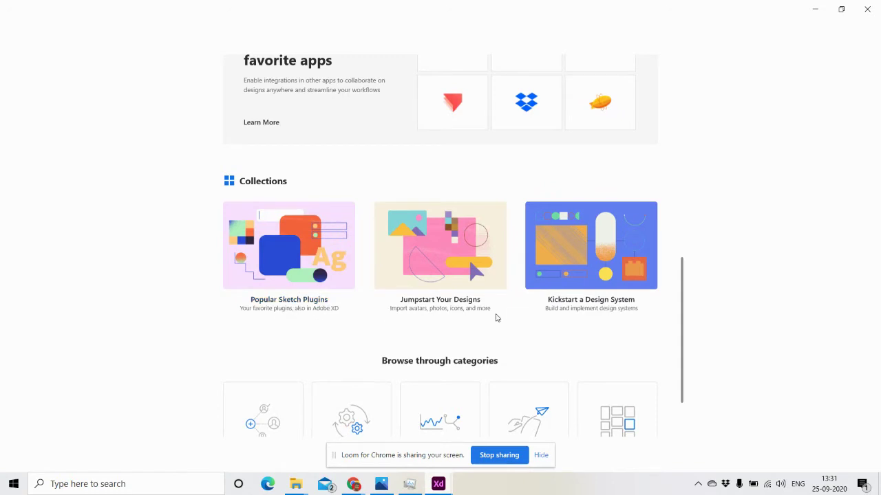
scroll(495, 317, down, 1)
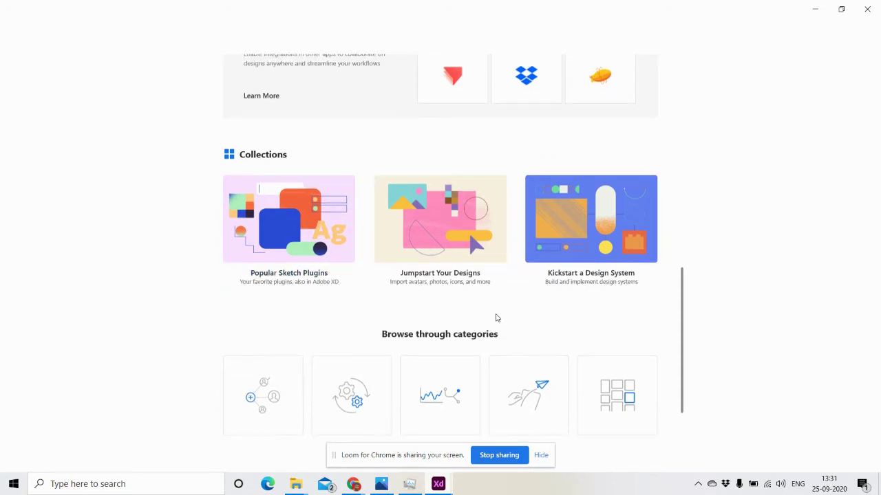
scroll(495, 318, down, 2)
scroll(387, 383, up, 10)
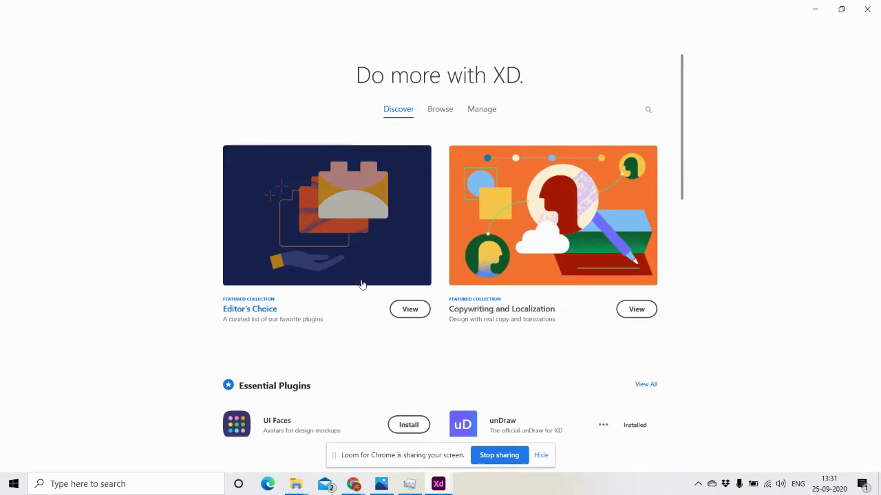
Step: Review the Icons 4 Design card under Browse, then close the marketplace window
click(444, 111)
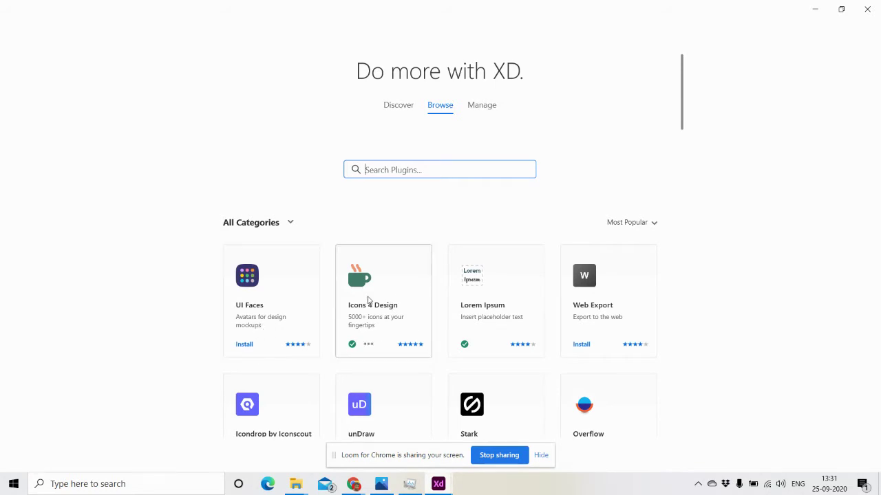
click(365, 296)
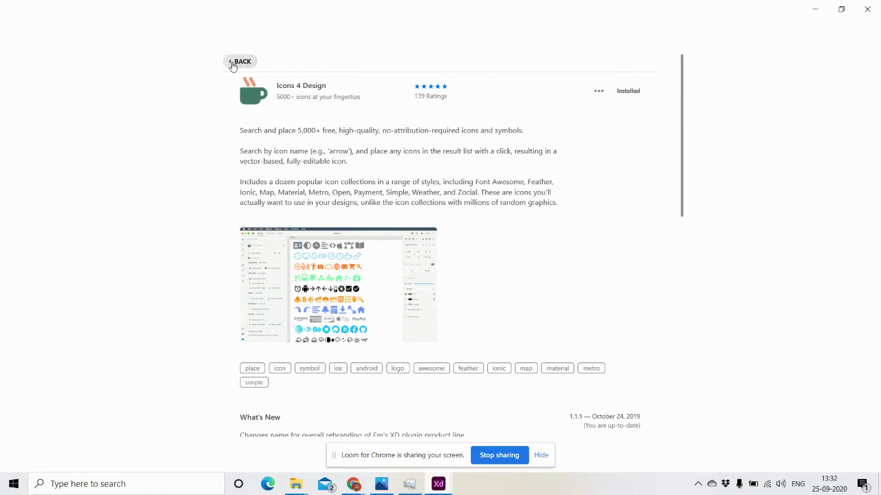
click(234, 62)
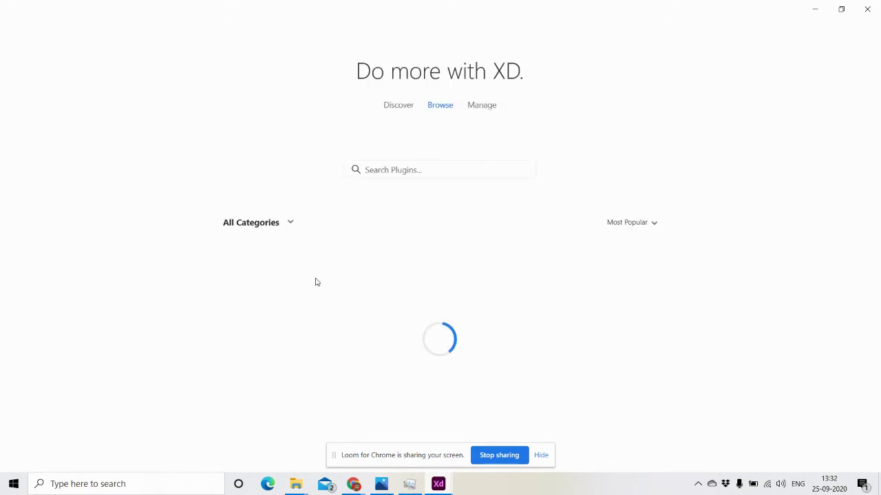
scroll(460, 264, down, 3)
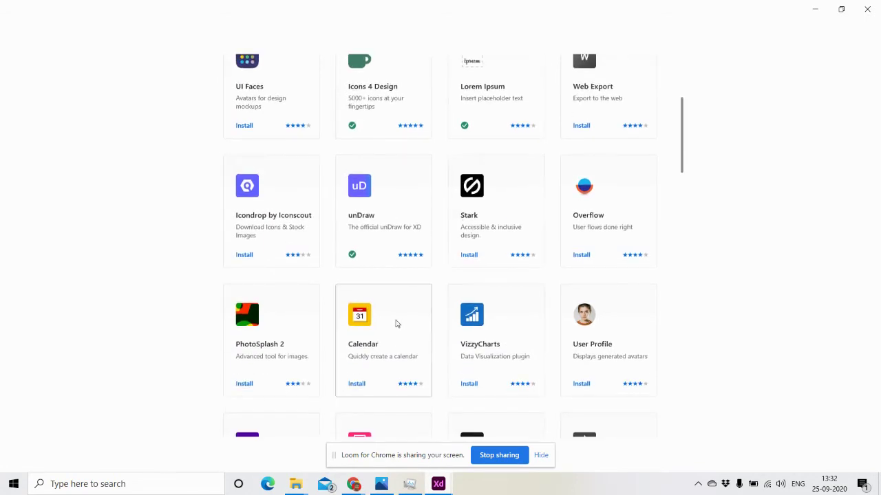
scroll(631, 327, down, 2)
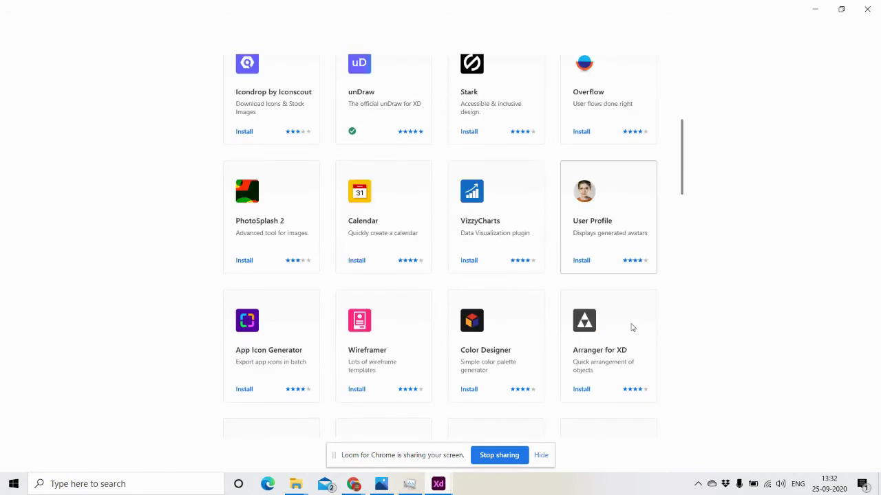
scroll(631, 326, up, 5)
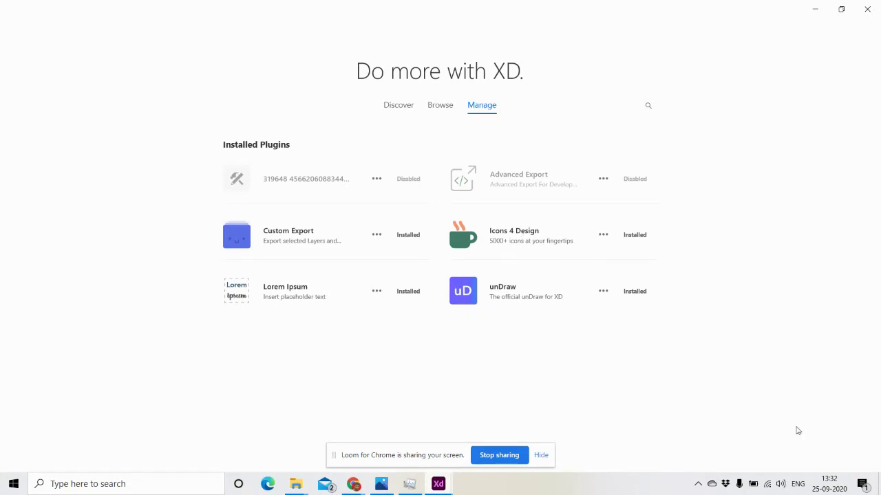
click(867, 9)
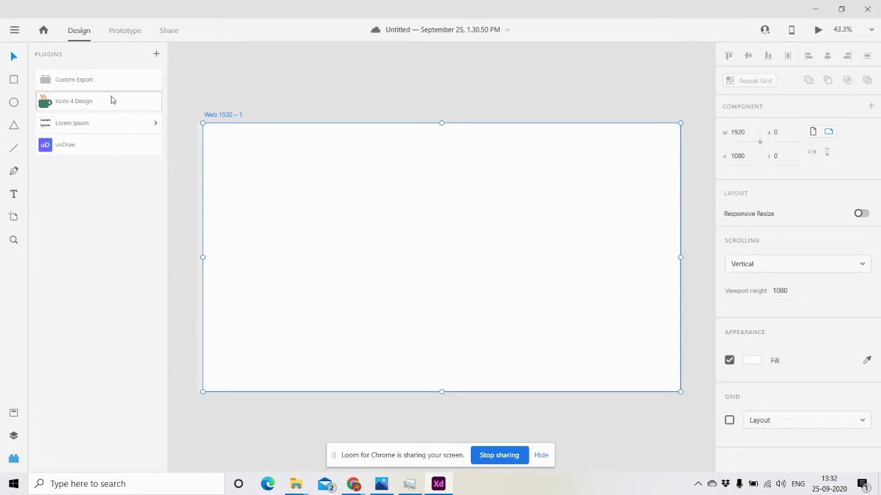
Step: Launch Icons 4 Design, search 'facebook' and set the icon size to 24
click(112, 101)
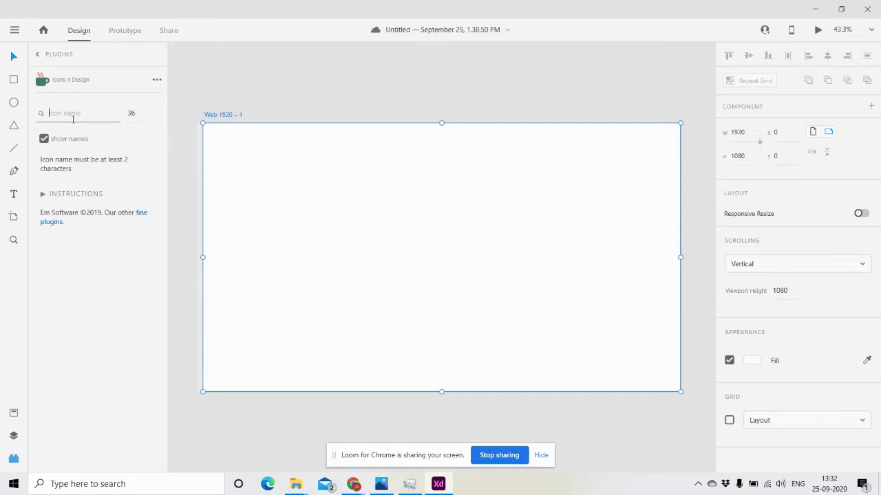
text(facebook)
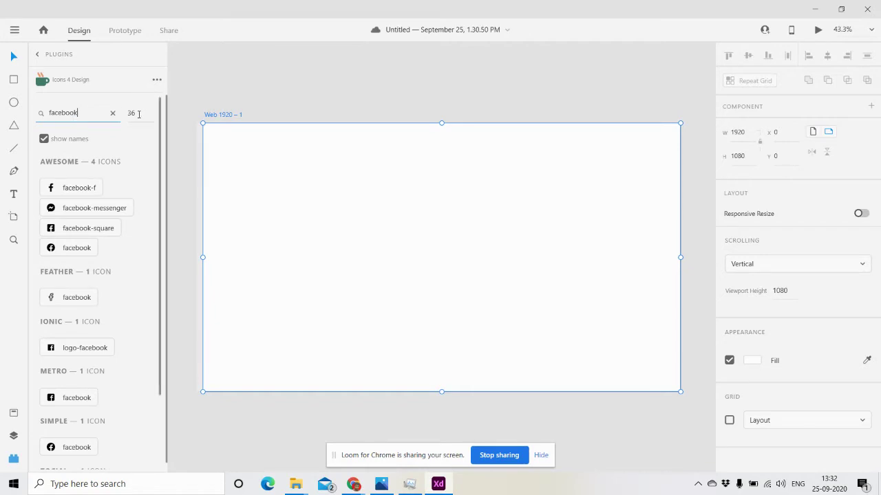
click(130, 114)
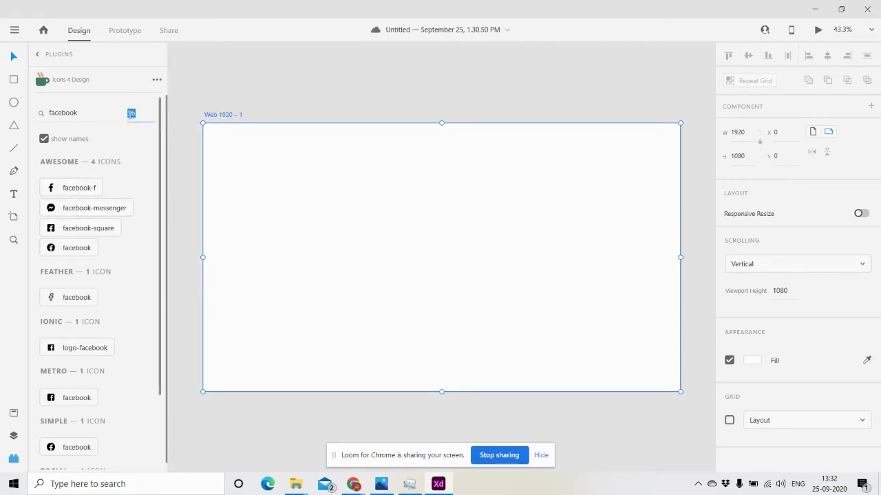
text(24)
key(Return)
Step: Insert the size-24 Awesome facebook icon and drag it toward the artboard centre
click(68, 246)
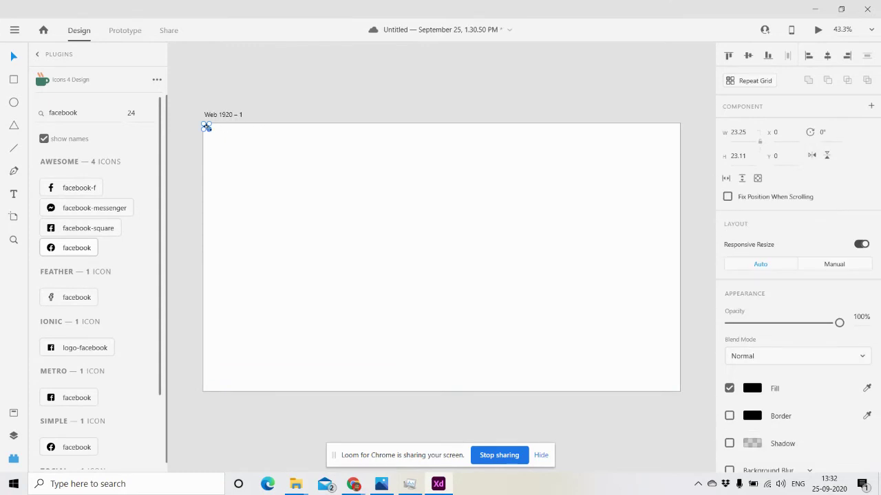
drag(207, 129, 405, 222)
scroll(552, 294, down, 1)
scroll(551, 294, up, 1)
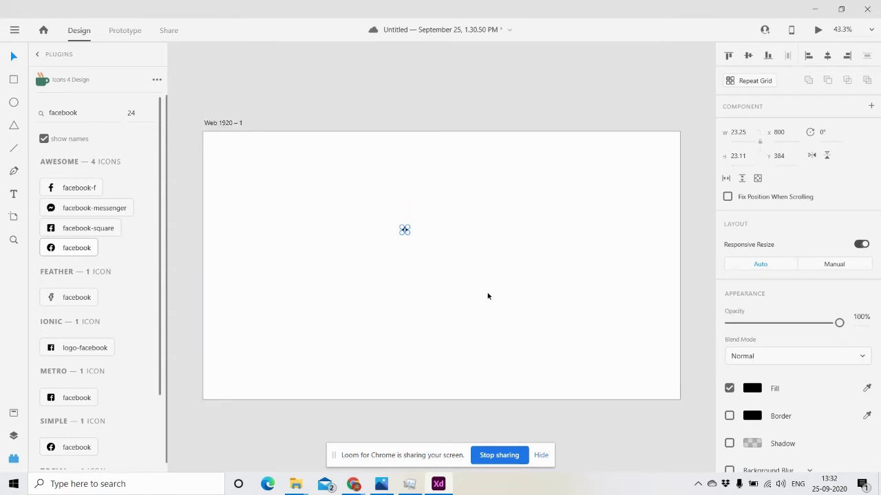
Step: Set the icon size to 100 and place a second facebook icon to the right
click(131, 114)
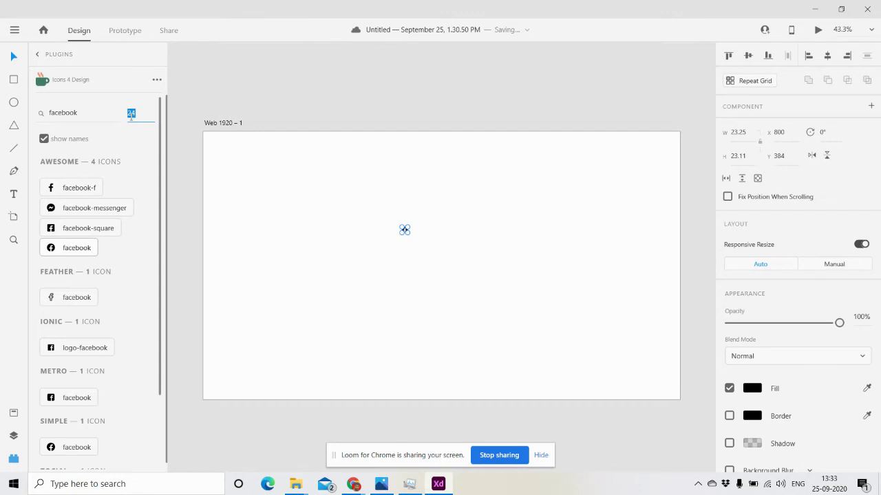
text(100)
key(Return)
click(65, 248)
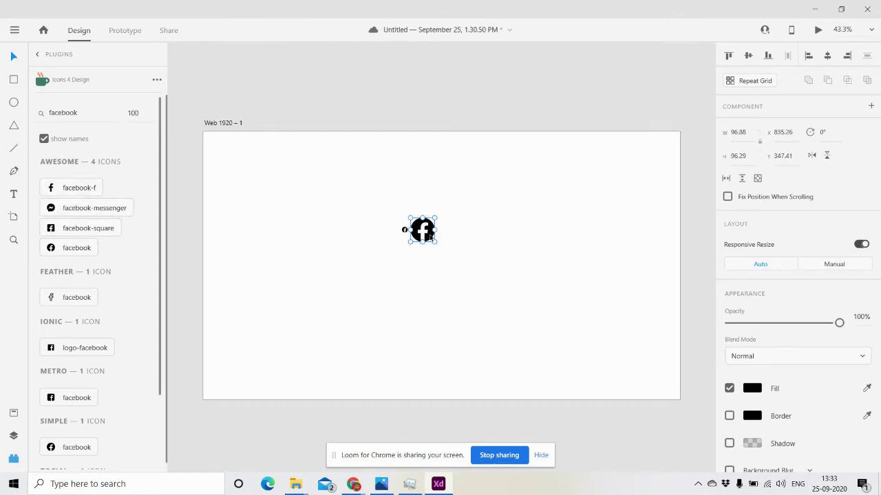
drag(430, 236, 484, 239)
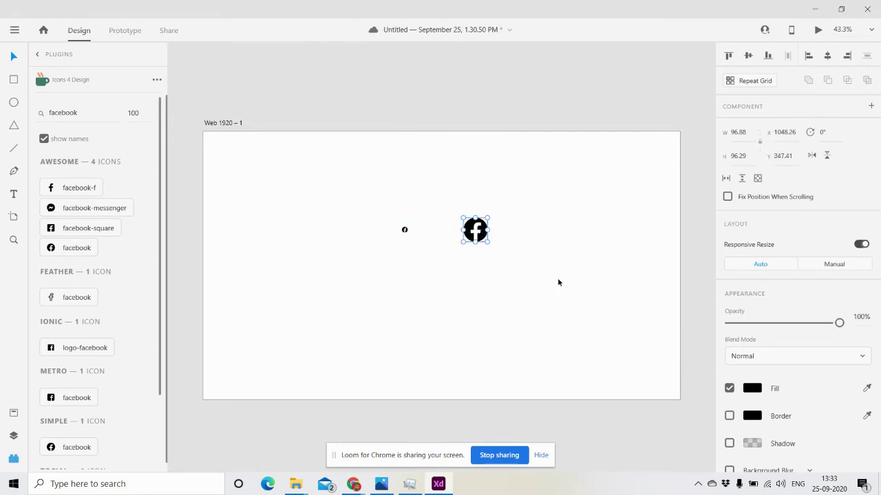
scroll(731, 323, down, 2)
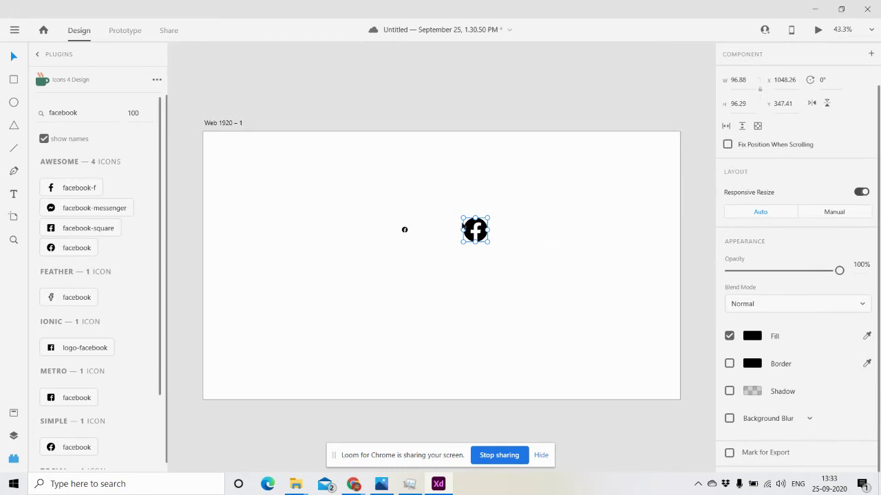
Step: Undo two accidental moves to restore the two facebook icons' positions
click(288, 250)
drag(288, 249, 410, 227)
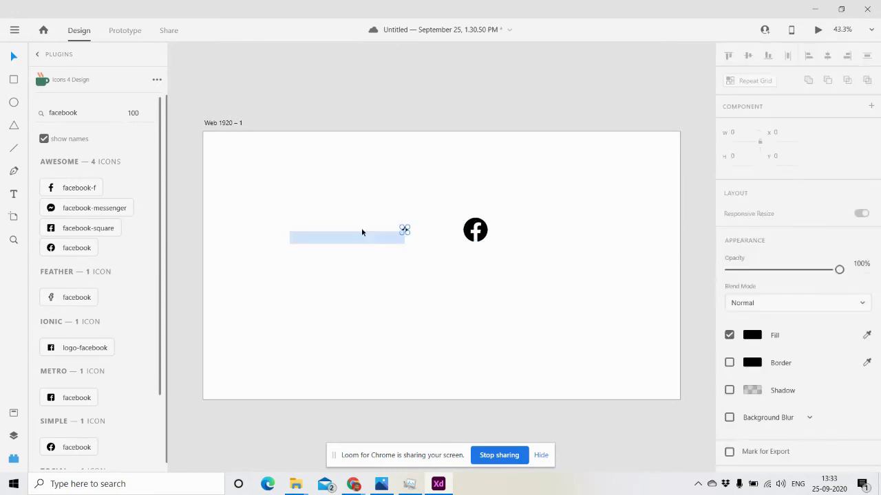
scroll(449, 234, up, 3)
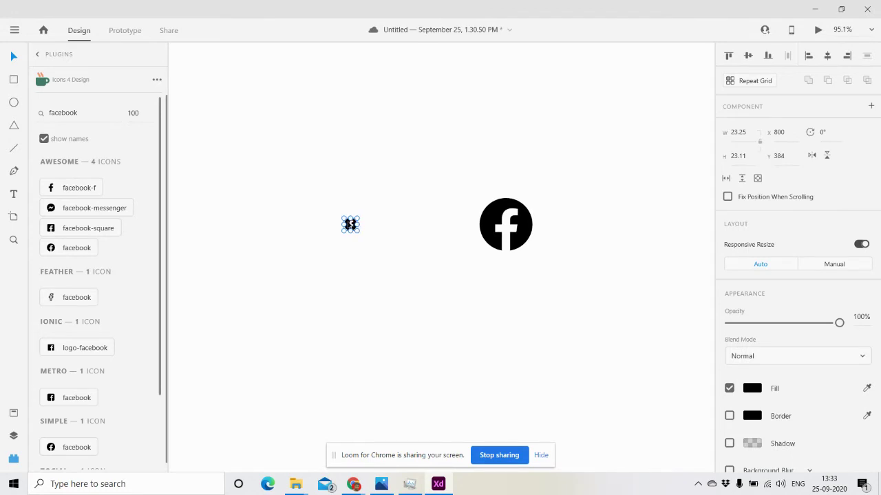
key(ctrl+z)
key(ctrl+z)
key(ctrl+z)
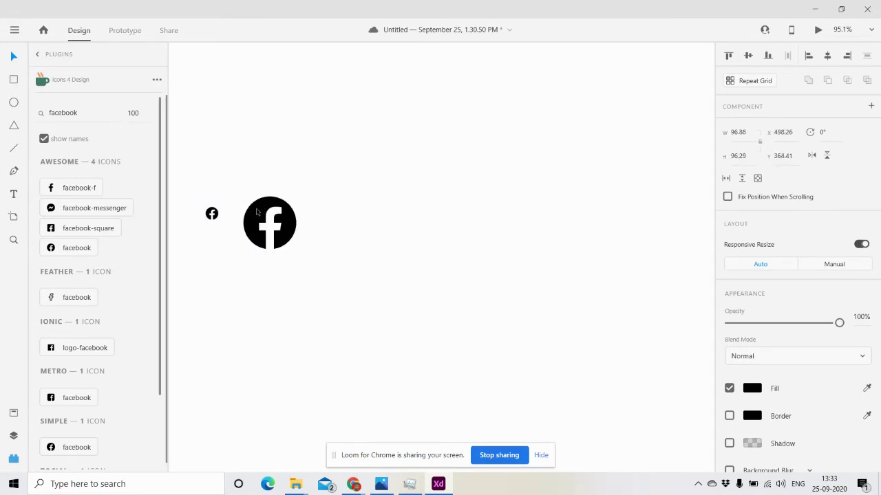
key(ctrl+z)
key(ctrl+z)
key(ctrl+z)
key(ctrl+z)
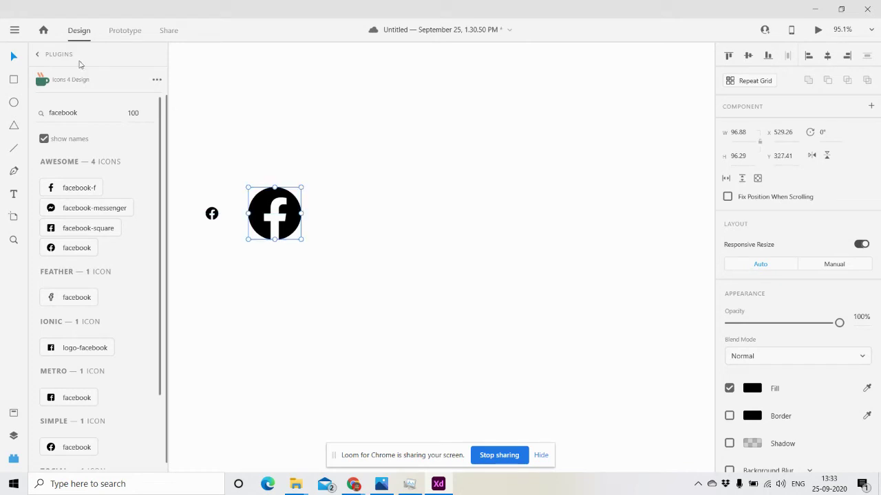
Step: Insert a size-400 round facebook icon and position it right of the smaller icons
double_click(135, 112)
text(400)
key(Return)
click(68, 246)
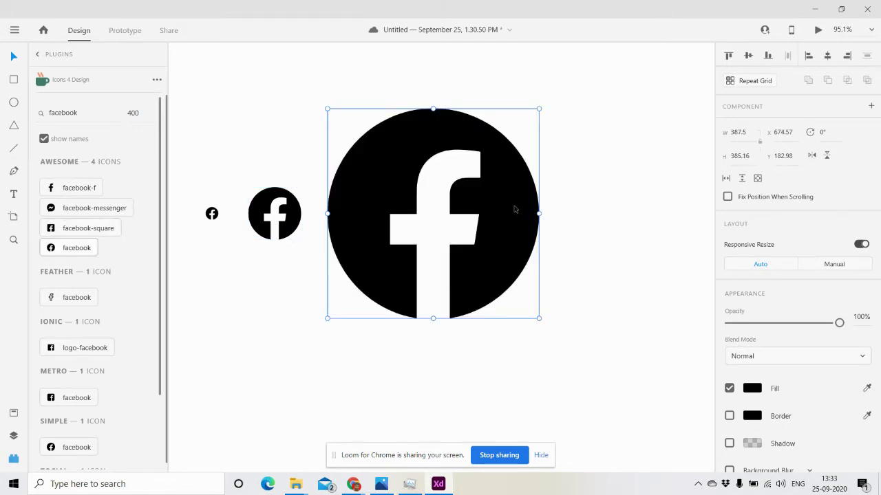
drag(514, 209, 538, 214)
scroll(549, 225, down, 3)
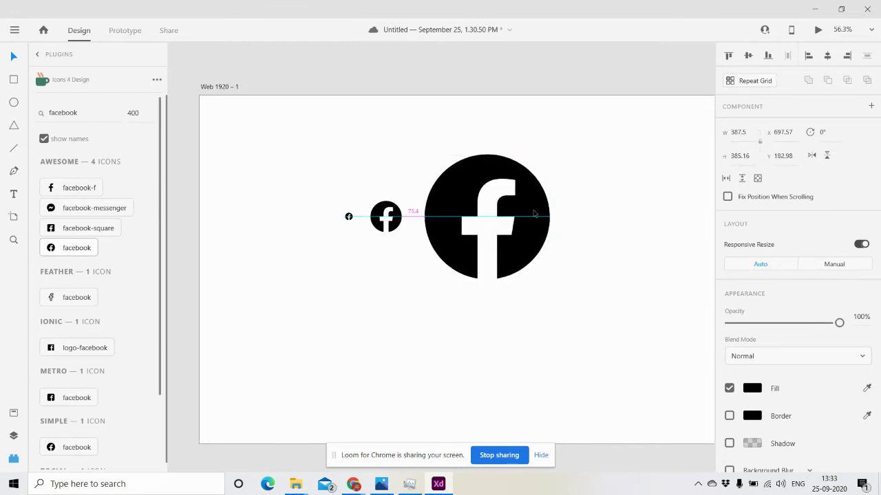
drag(534, 214, 538, 214)
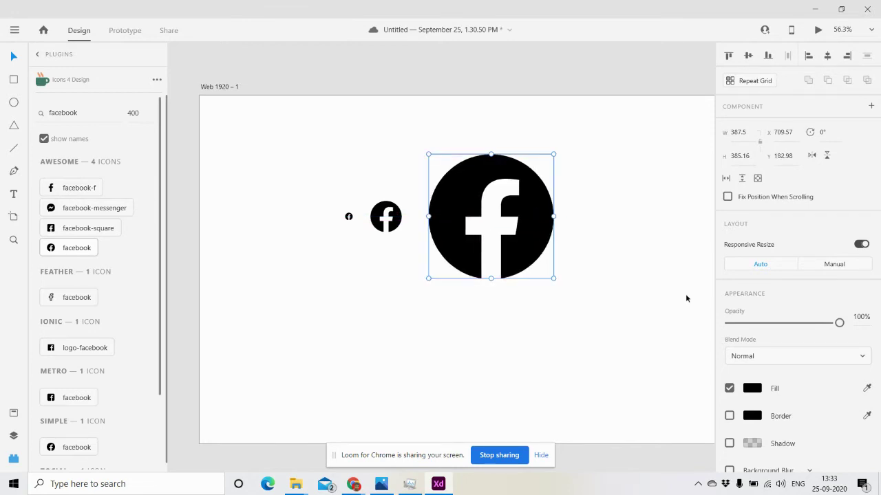
scroll(686, 299, right, 3)
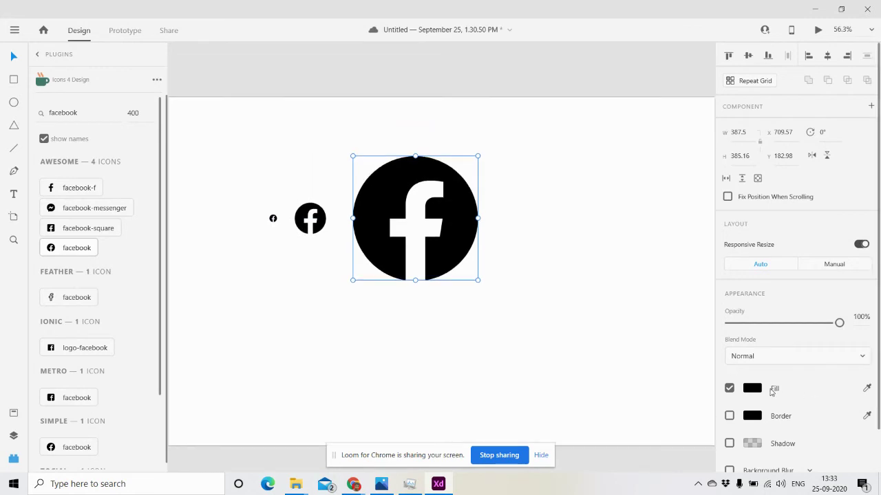
Step: Change the largest facebook icon's fill from black to a medium blue around #1F81DF
click(752, 388)
click(628, 425)
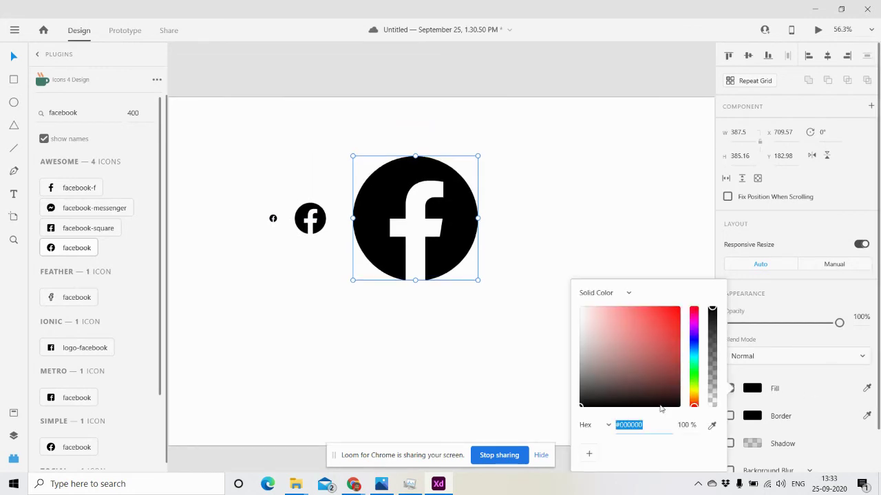
click(693, 348)
drag(657, 342, 666, 320)
click(550, 216)
click(550, 215)
scroll(551, 215, down, 1)
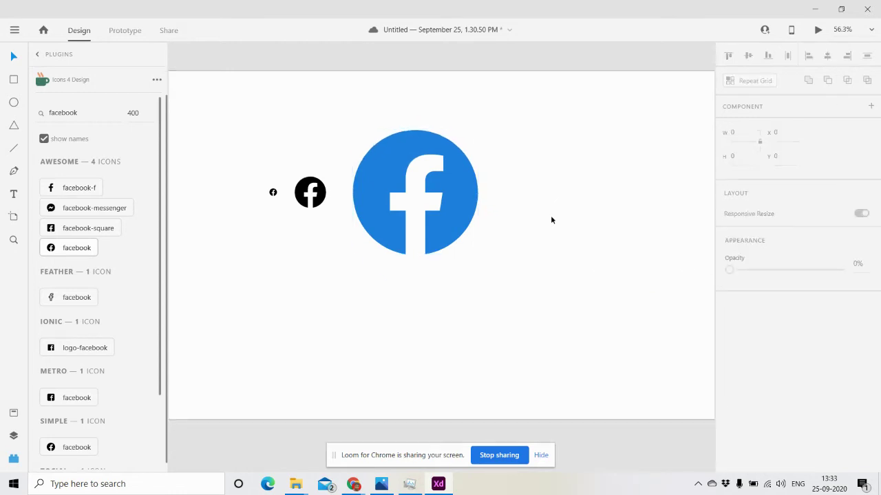
scroll(551, 219, down, 1)
click(474, 193)
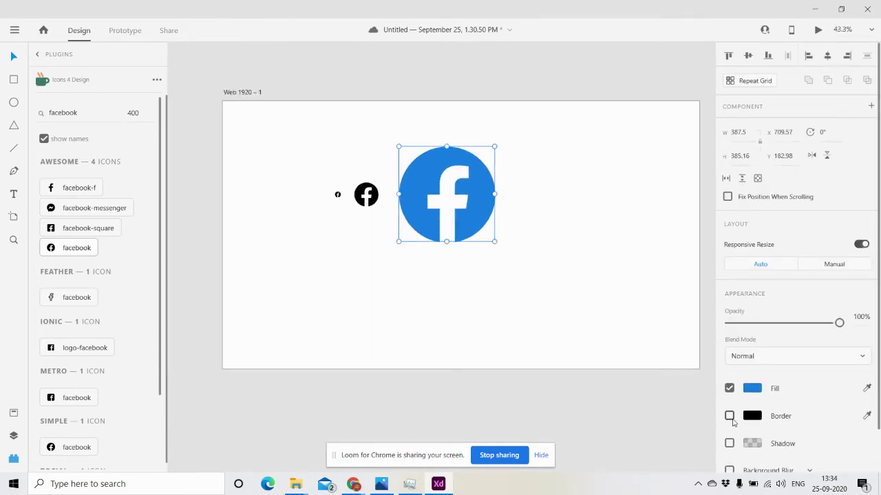
Step: Enable a black border on the blue icon and raise its size to 10
click(729, 416)
scroll(770, 406, down, 2)
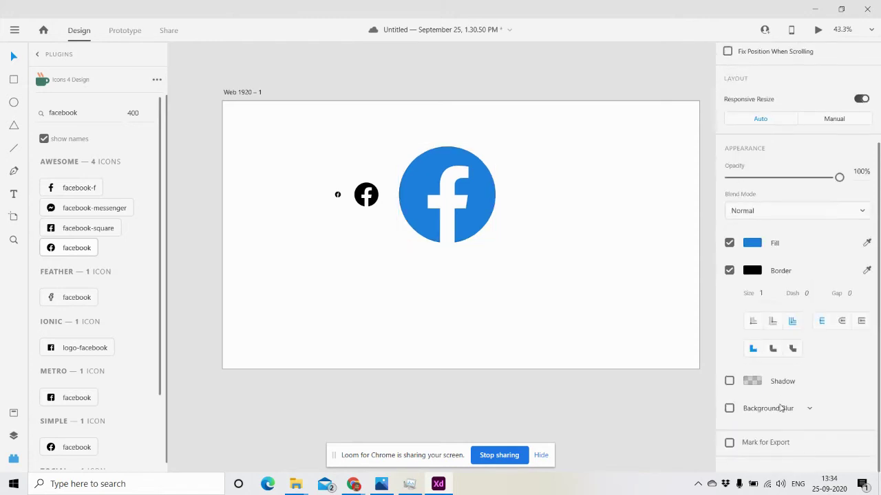
click(757, 288)
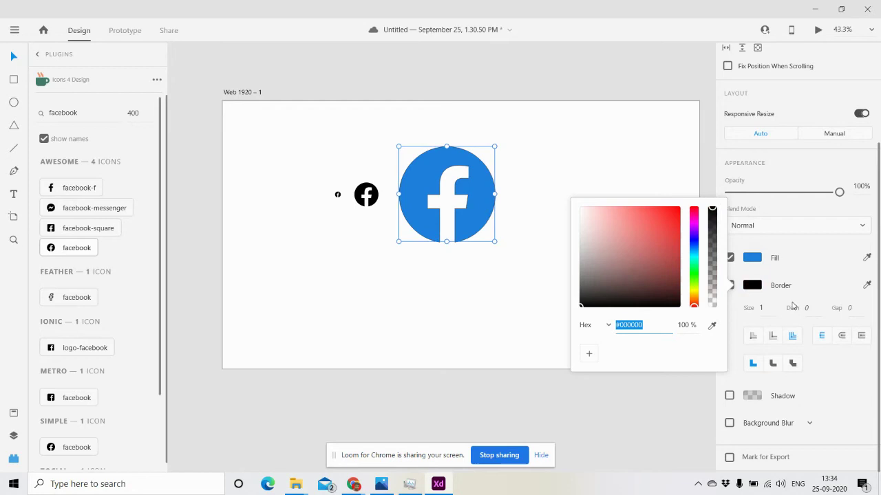
click(766, 307)
key(Up)
key(Up)
key(Up)
key(Up)
key(Up)
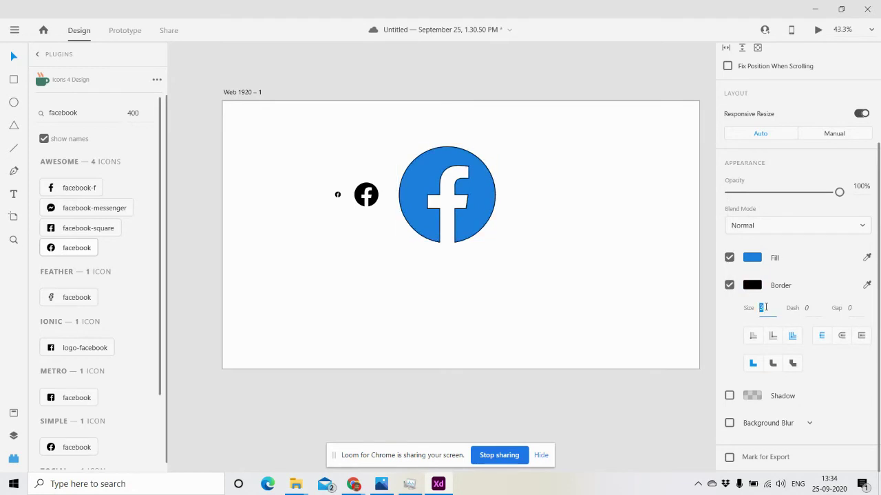
key(Up)
key(Up)
key(Up)
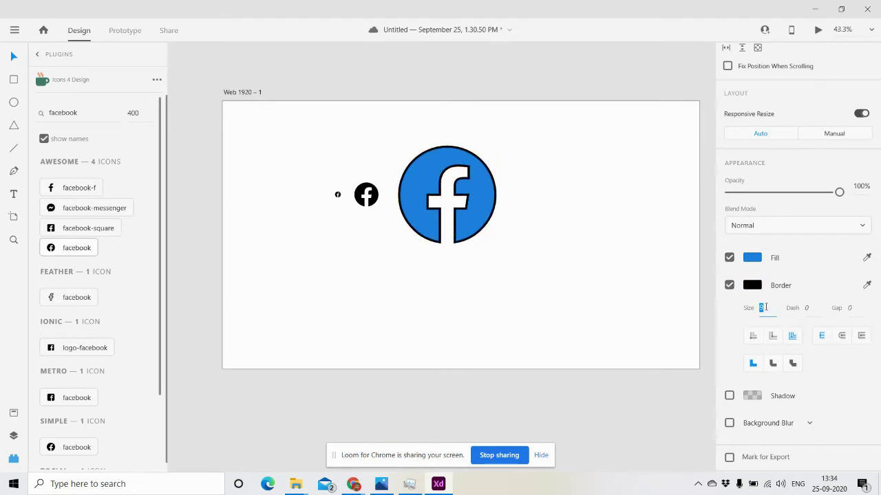
key(Up)
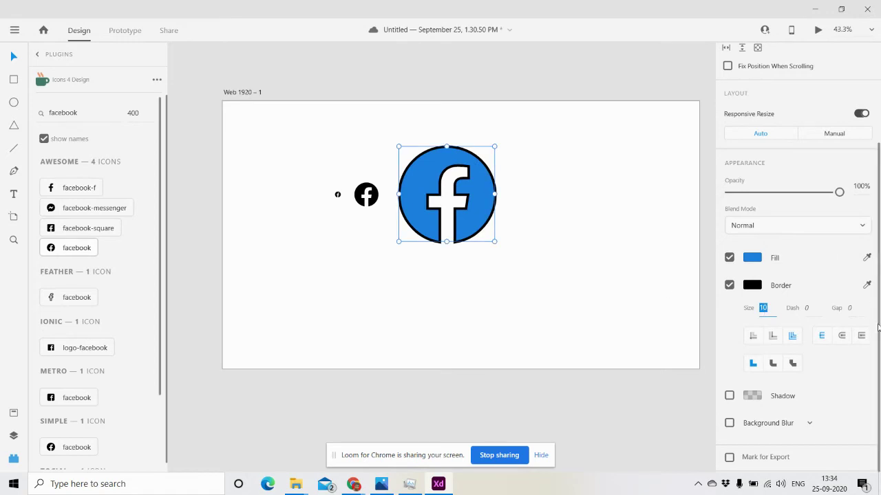
Step: Try various dash and gap values, then set both back to 0 for a solid border
click(815, 310)
key(Up)
key(Up)
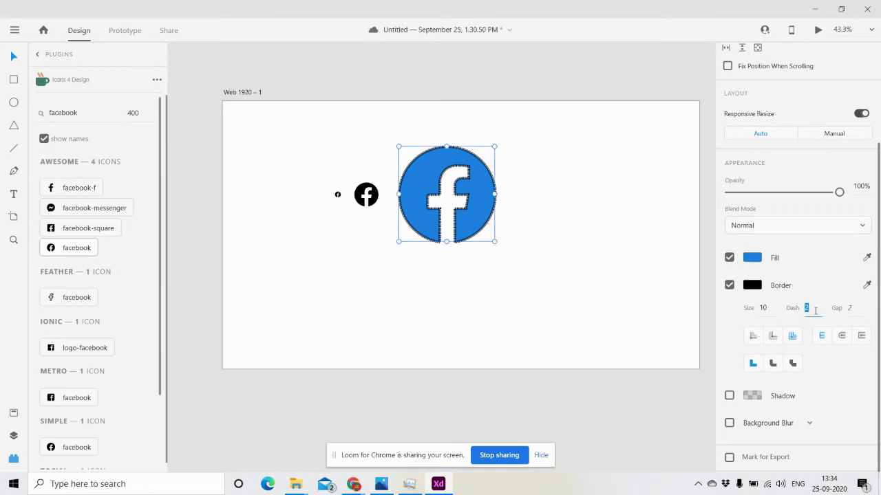
key(Tab)
key(Up)
key(Up)
key(Up)
key(Up)
key(Up)
key(Up)
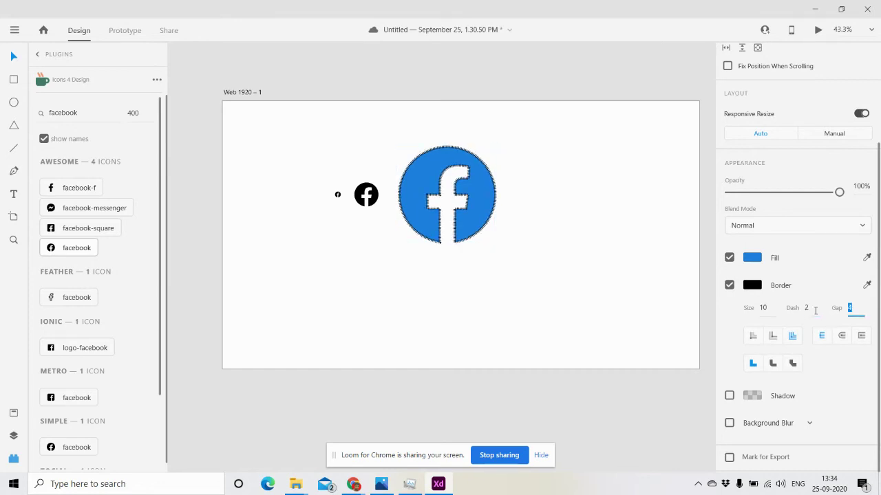
key(shift+Tab)
key(Down)
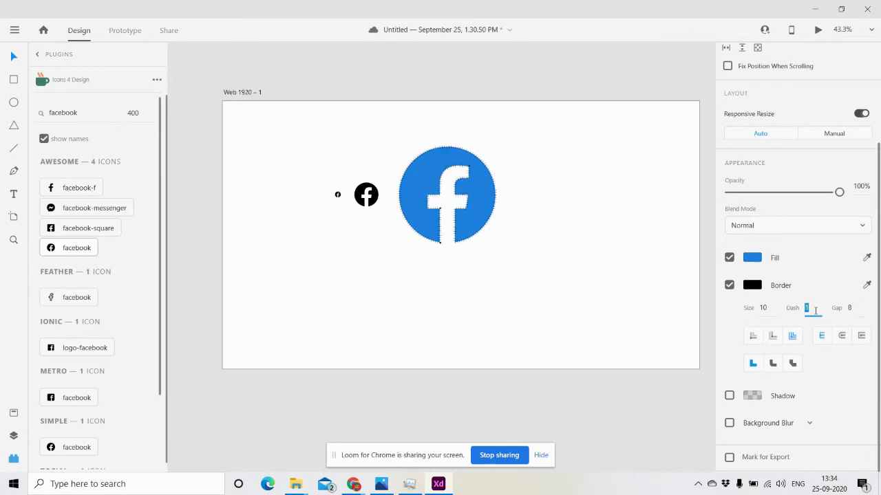
key(Up)
key(Tab)
key(Up)
key(Up)
key(Up)
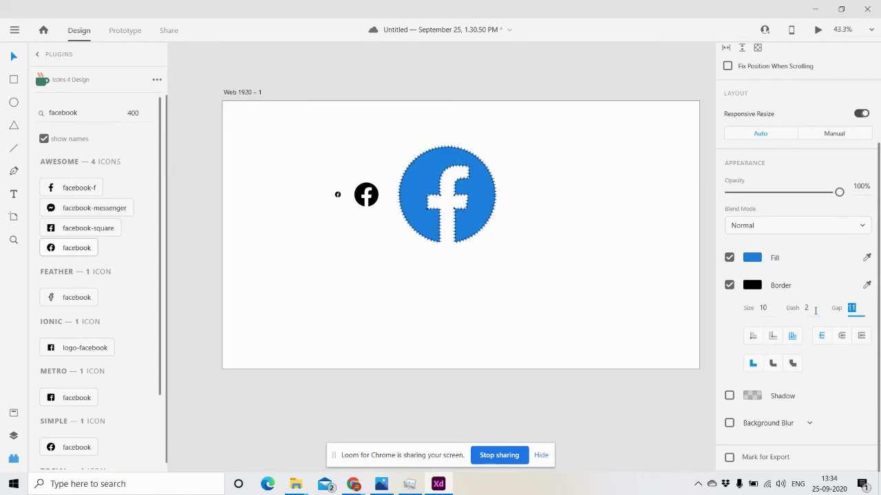
key(Down)
key(Down)
key(Down)
key(Down)
key(Down)
key(Down)
key(Down)
key(Down)
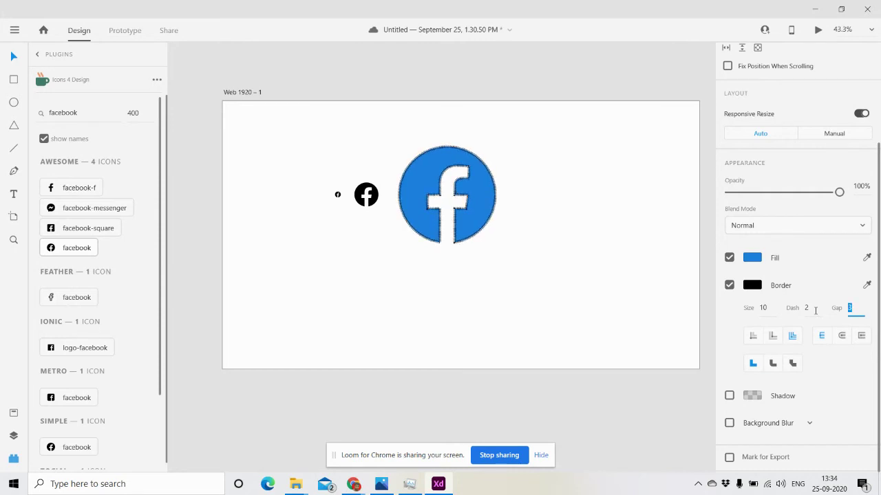
key(Down)
key(Down)
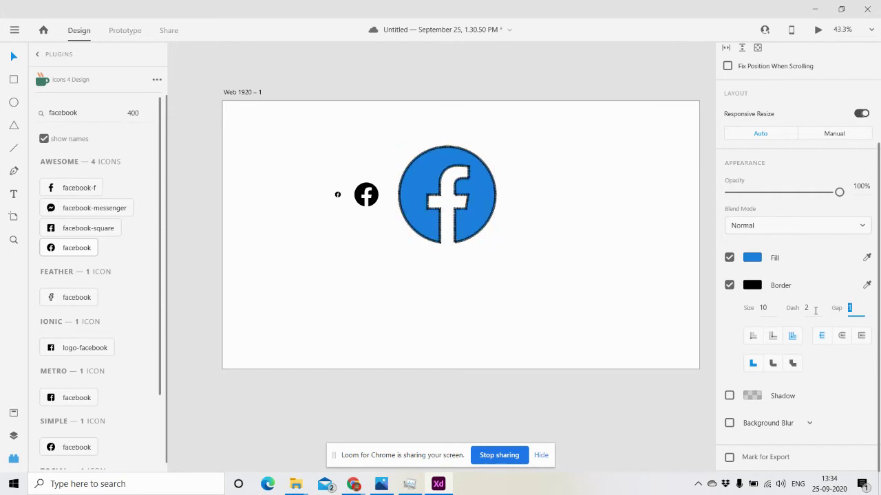
key(Down)
click(812, 307)
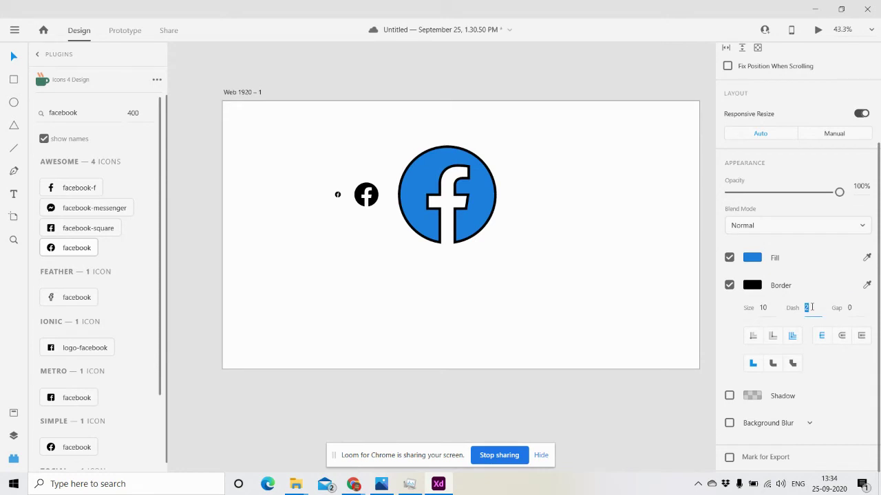
key(Down)
key(Down)
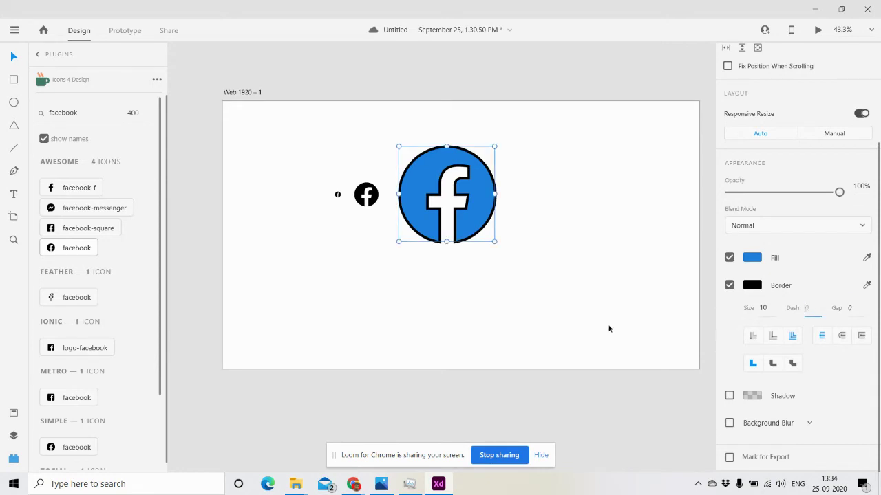
Step: Add a shadow to the icon with Y offset 0 and blur 99
scroll(627, 287, down, 1)
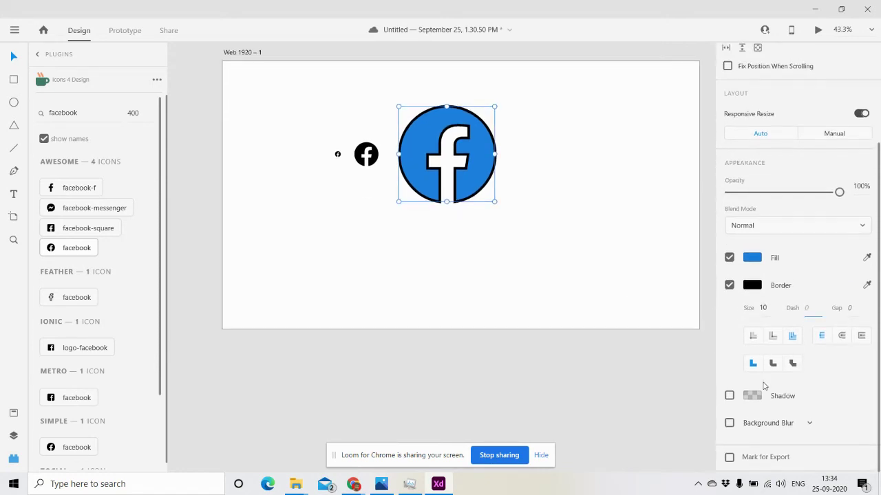
click(729, 396)
click(772, 425)
click(809, 424)
key(BackSpace)
text(0)
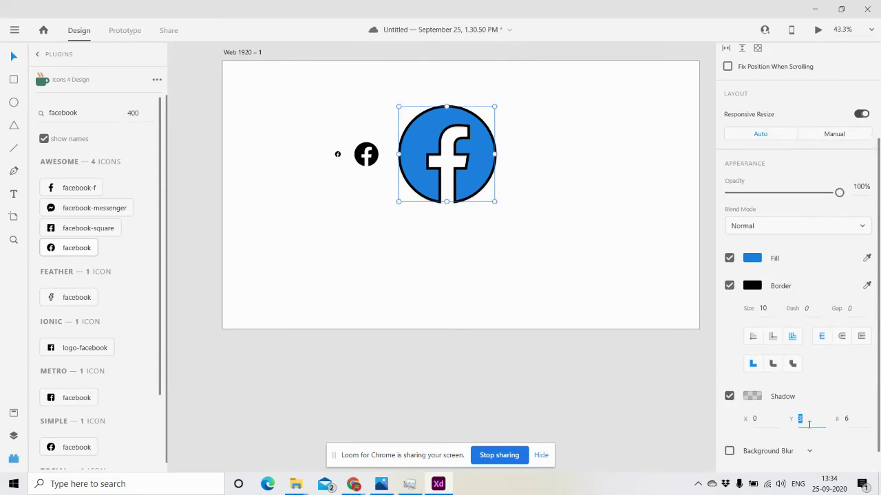
key(Tab)
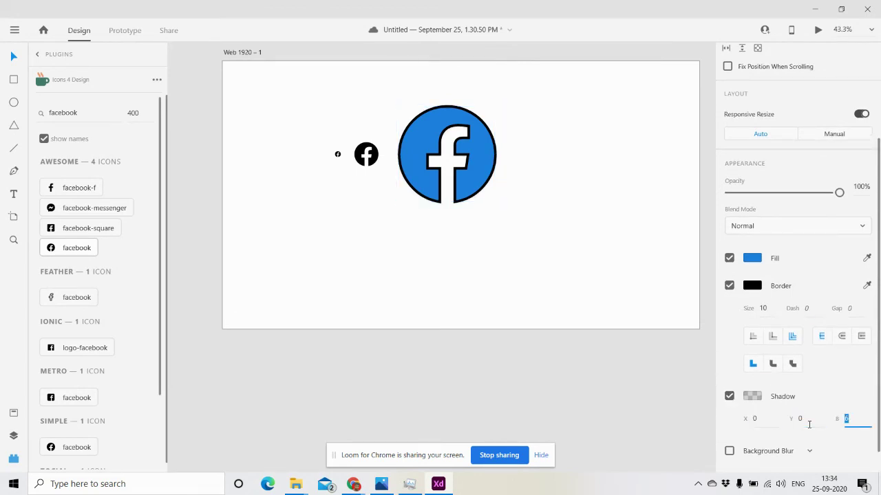
text(99)
key(Return)
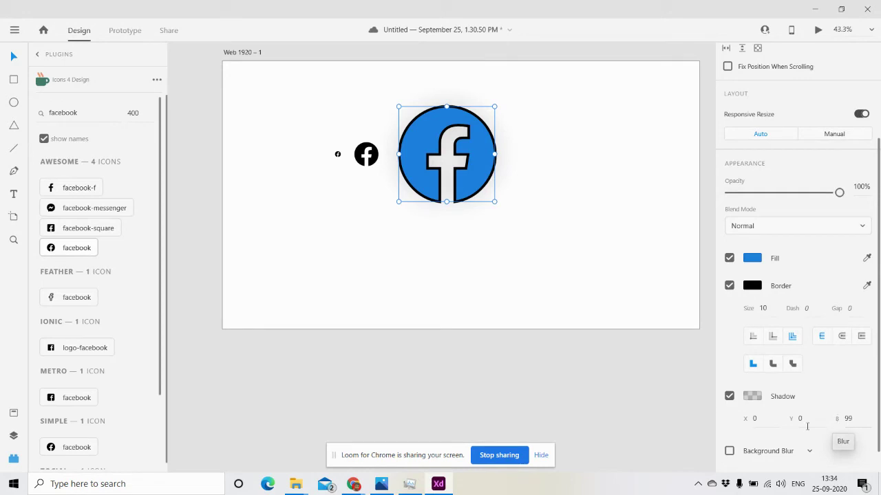
Step: Lower the shadow blur to 25 and shift the icon slightly
click(859, 418)
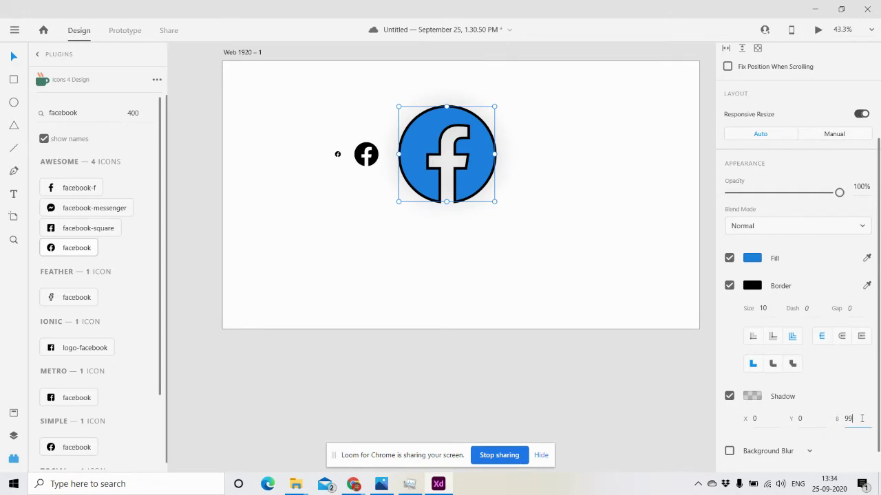
key(BackSpace)
key(BackSpace)
text(25)
key(Return)
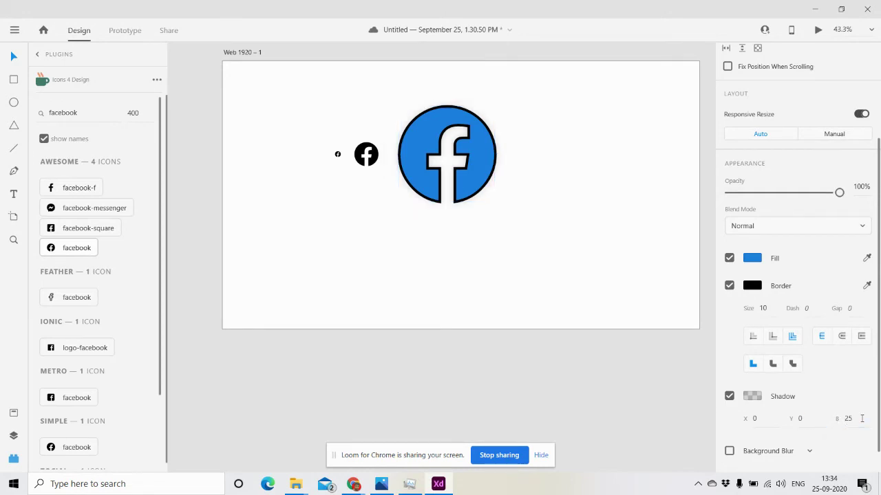
click(473, 202)
drag(472, 202, 482, 181)
Step: Replace the 'facebook' search term with 'whatsapp' in the Icons 4 Design panel
scroll(543, 231, up, 2)
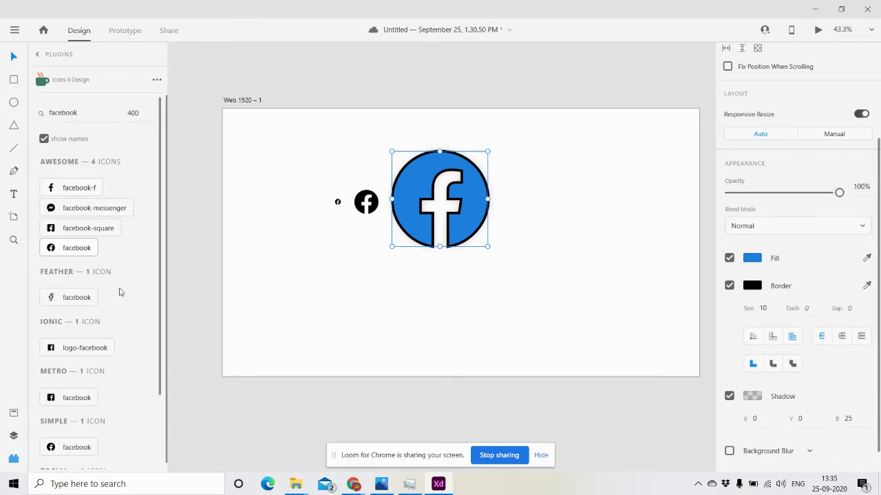
scroll(119, 292, down, 2)
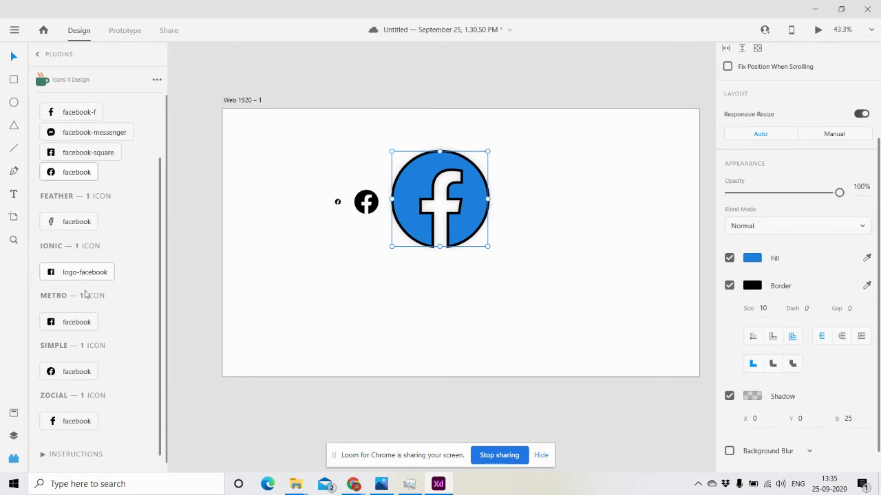
scroll(95, 307, down, 1)
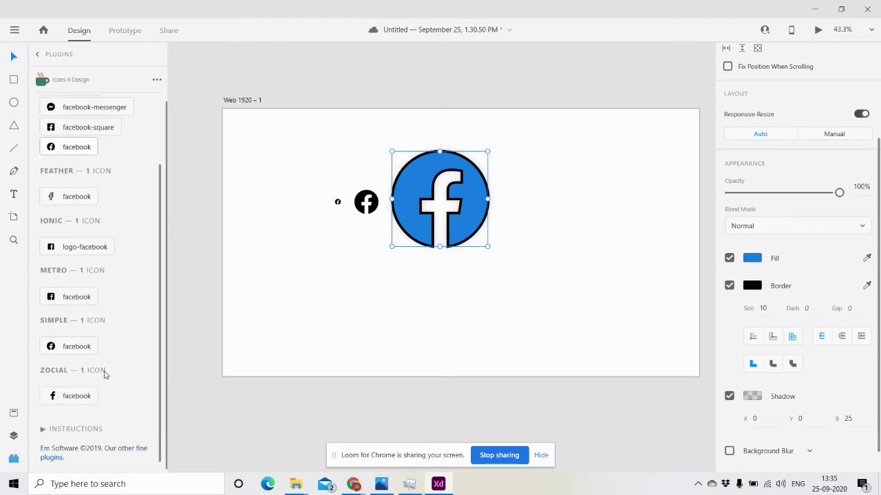
scroll(96, 227, up, 3)
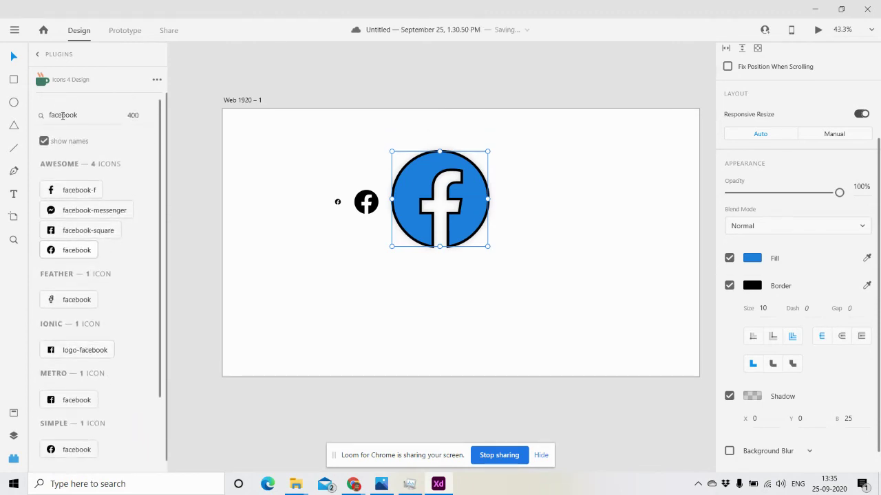
click(63, 116)
double_click(71, 114)
text(whats)
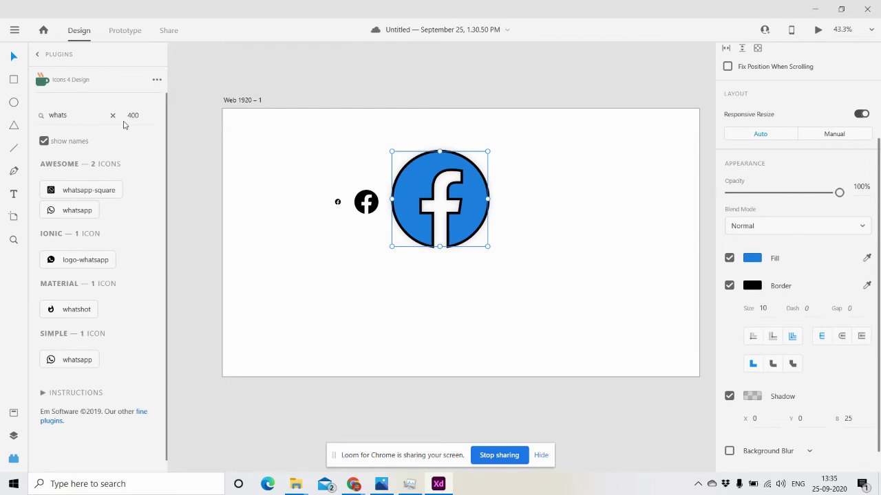
text(app)
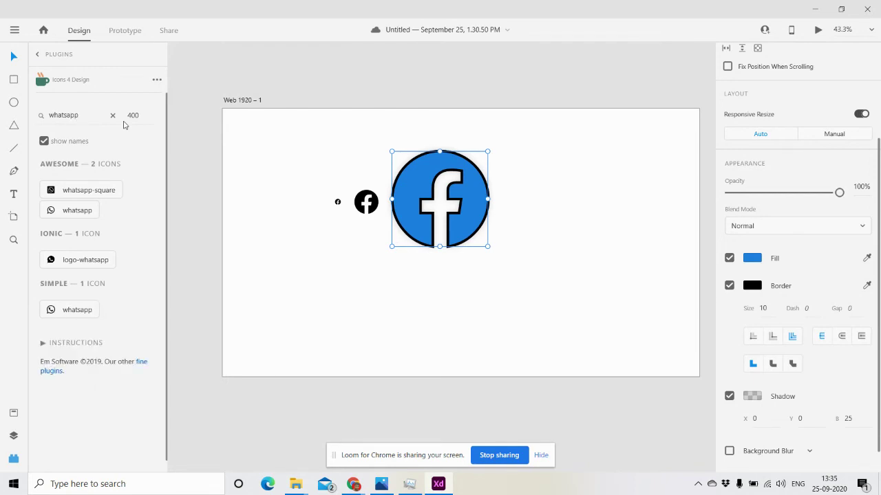
Step: Insert the WhatsApp icon and give it a green fill around #1E8221
click(75, 210)
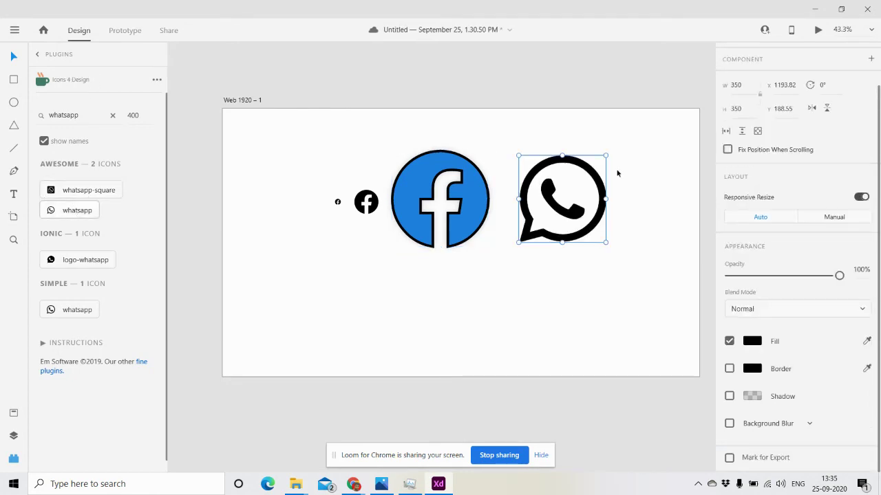
click(753, 341)
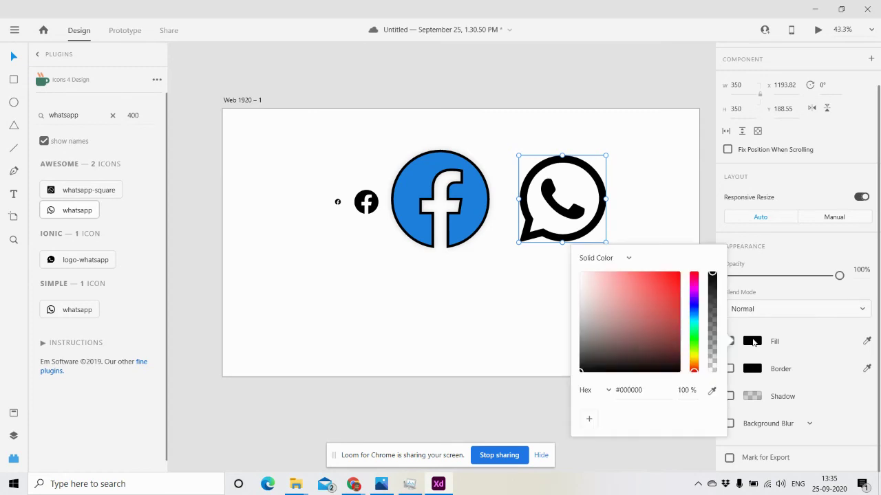
click(672, 320)
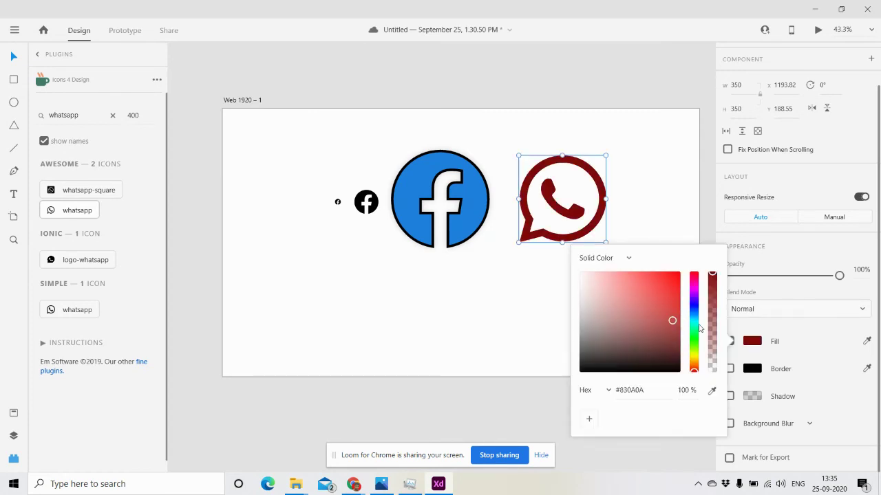
click(693, 338)
click(652, 333)
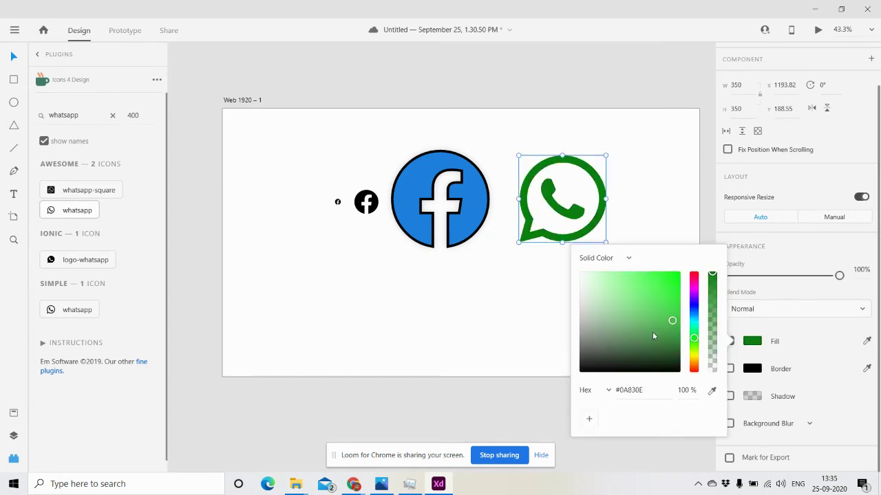
mouse_move(652, 333)
mouse_down()
mouse_move(648, 296)
mouse_move(657, 324)
mouse_up()
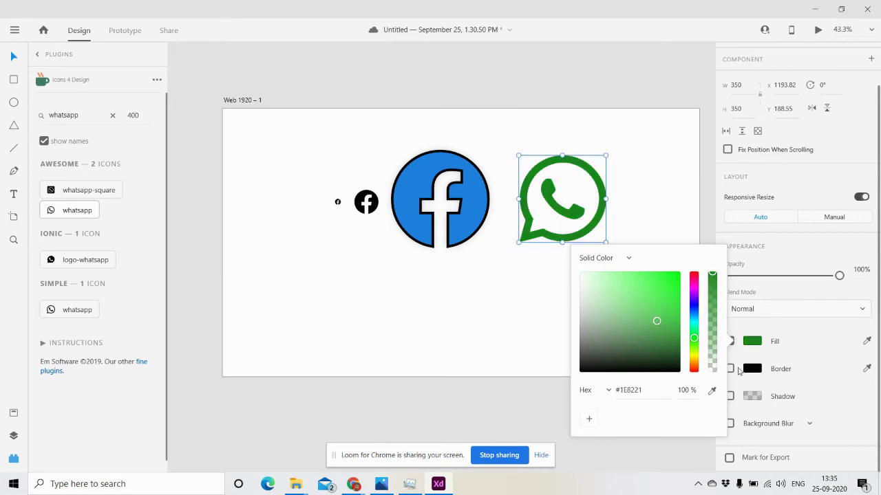
click(768, 365)
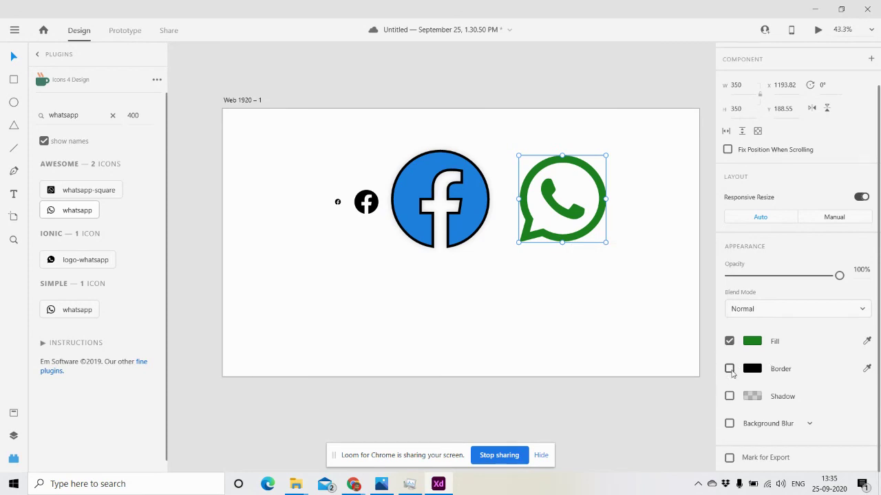
Step: Give the WhatsApp icon a black border of size 10
click(730, 369)
click(762, 391)
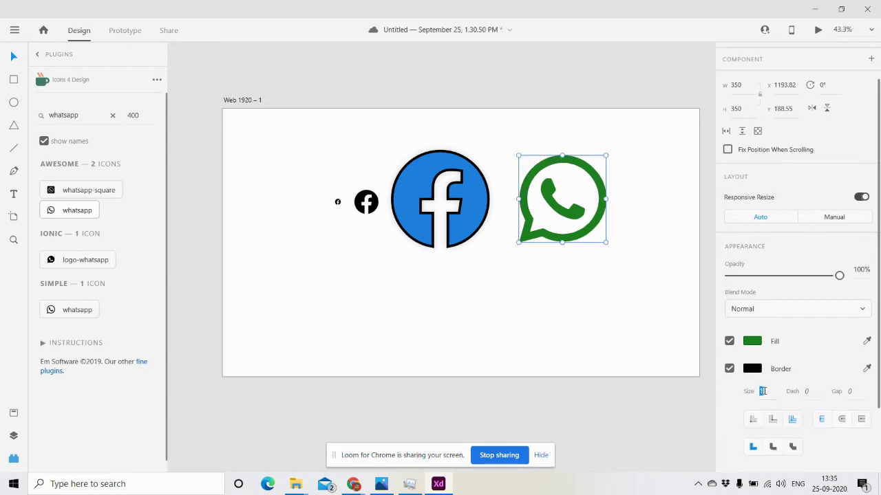
text(10)
key(Return)
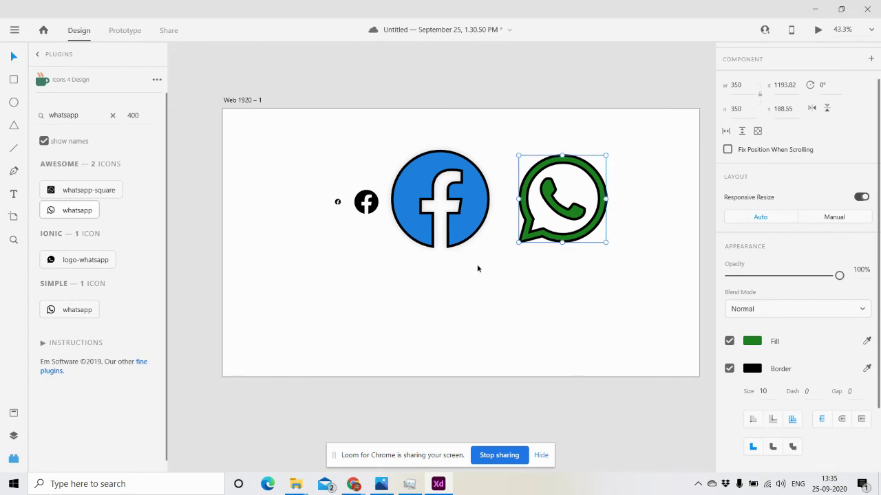
click(62, 118)
Step: Clear the 'whatsapp' icon search and deselect the WhatsApp icon
click(101, 111)
double_click(91, 123)
key(ctrl+c)
key(BackSpace)
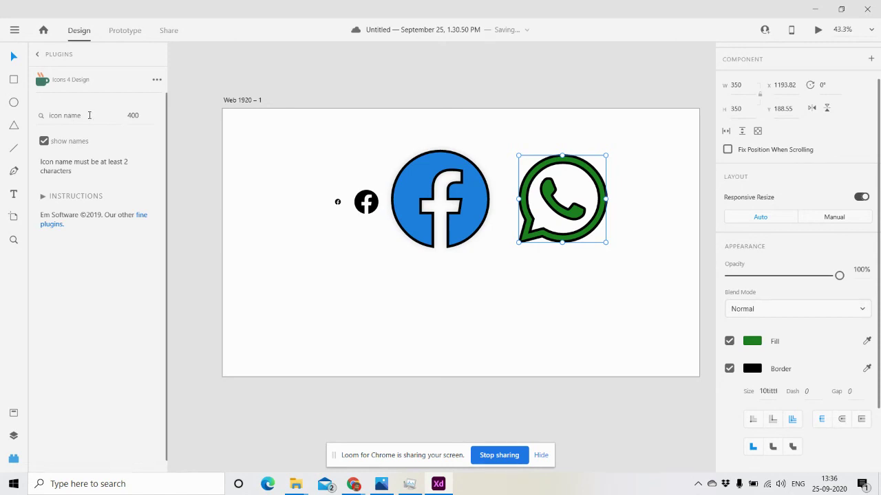
key(ctrl+v)
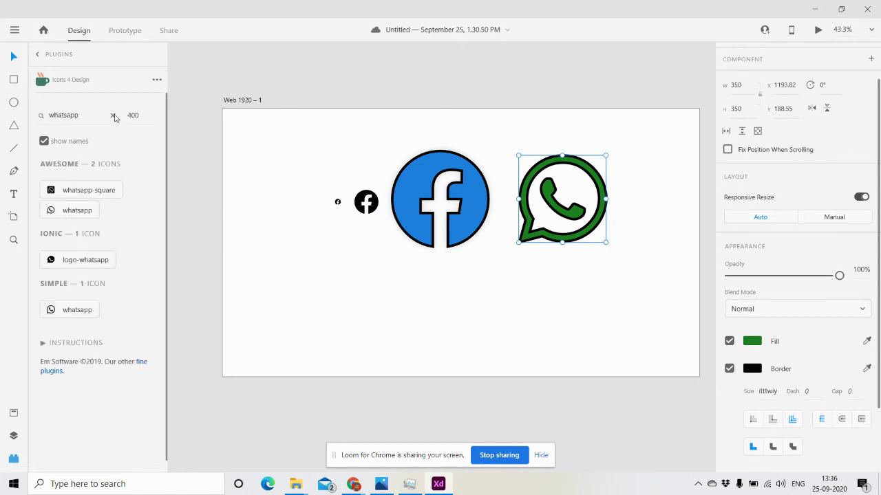
click(113, 117)
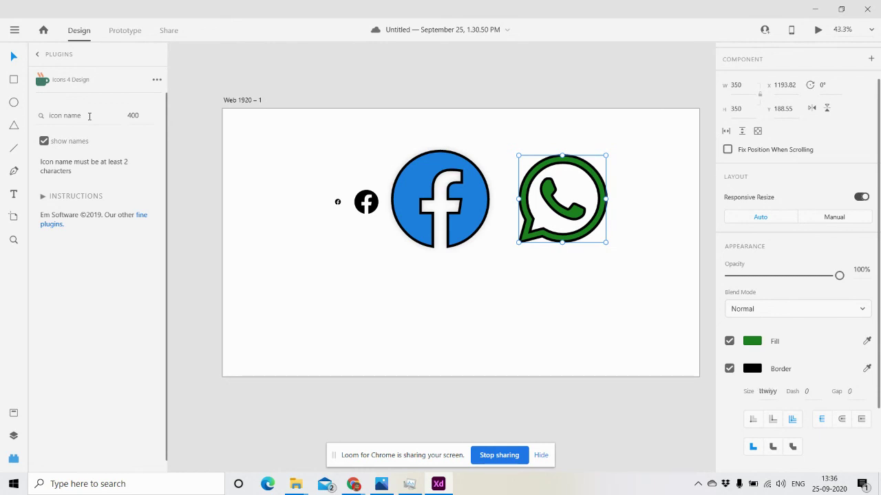
click(381, 213)
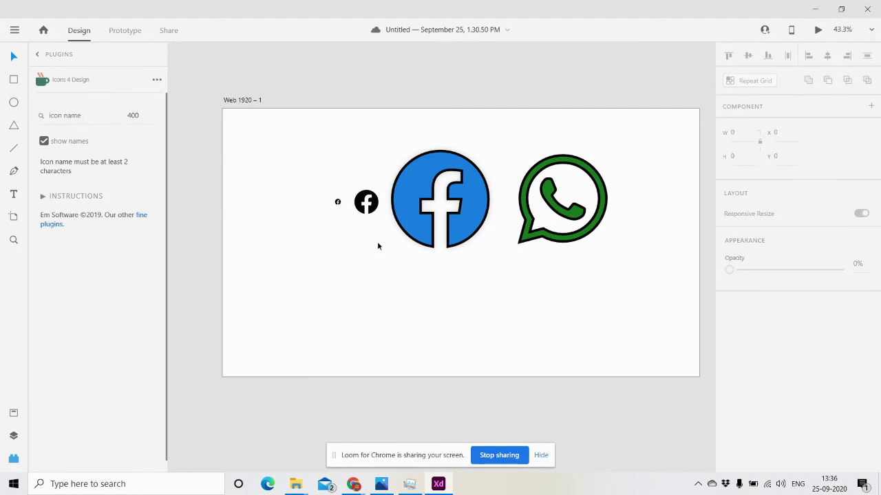
scroll(648, 214, up, 1)
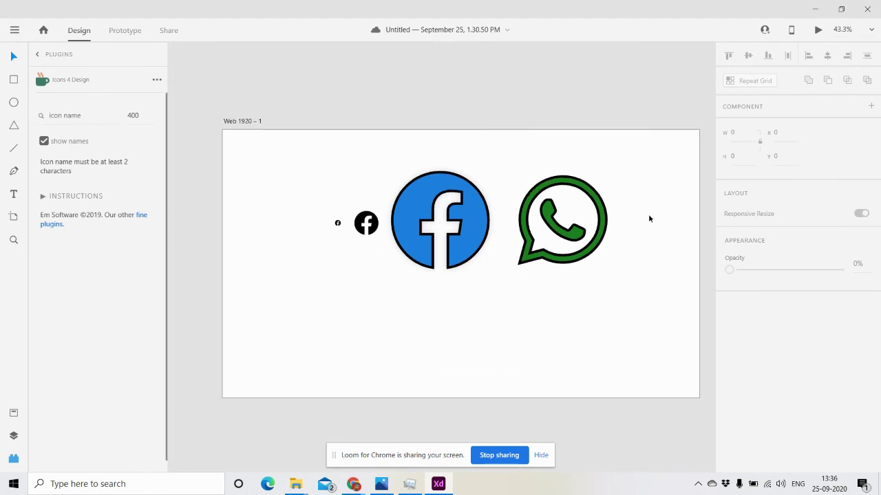
Step: Reopen Icons 4 Design and search for 'arrow' icons at size 100
click(40, 61)
click(79, 98)
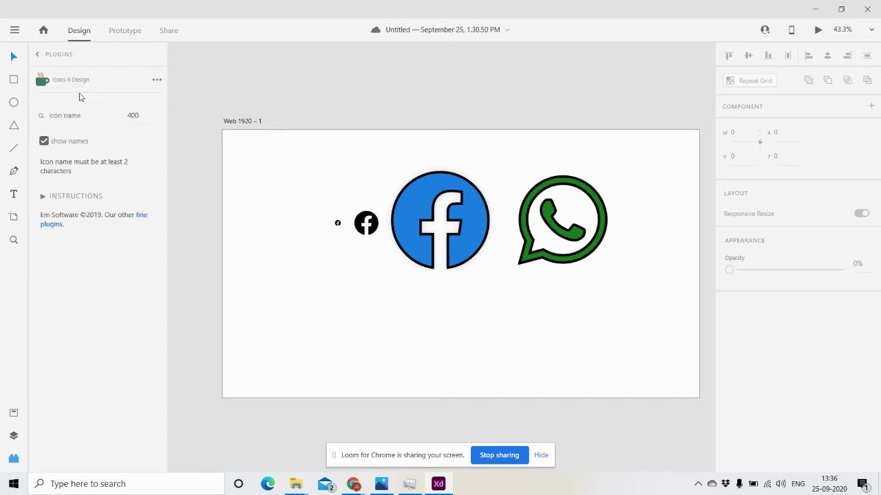
click(66, 116)
text(arrow)
click(133, 116)
text(16)
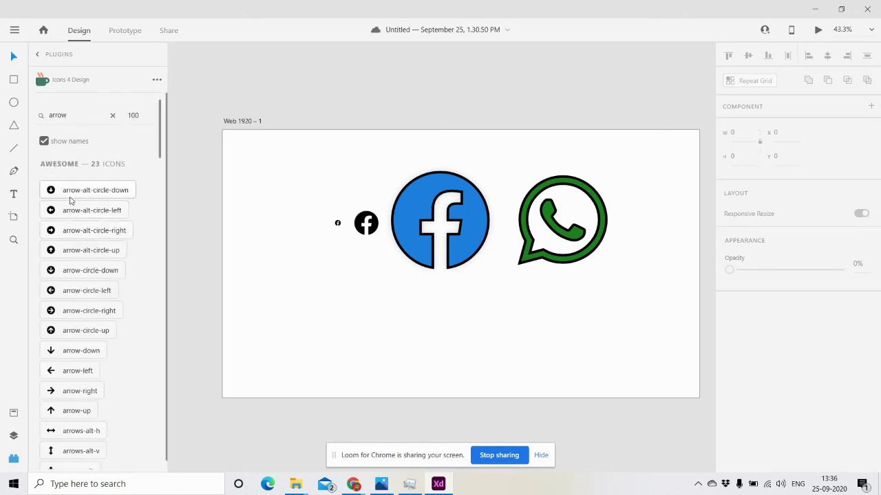
Step: Insert the Awesome circle arrows plus plain down, left, right, up and left-right arrows along the top edge
click(70, 200)
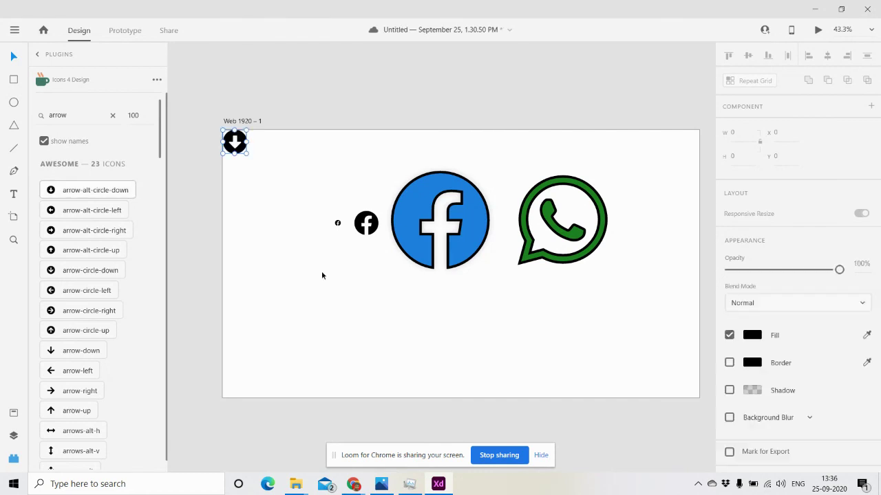
click(117, 205)
click(100, 231)
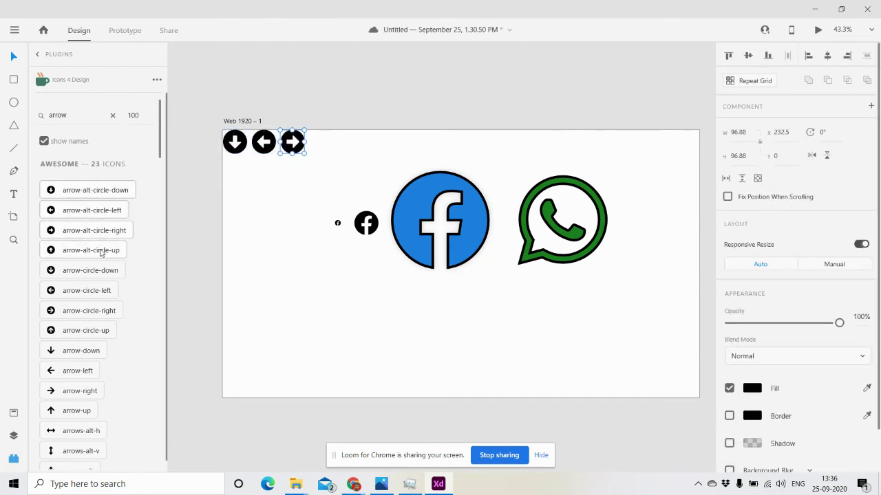
click(100, 251)
click(108, 273)
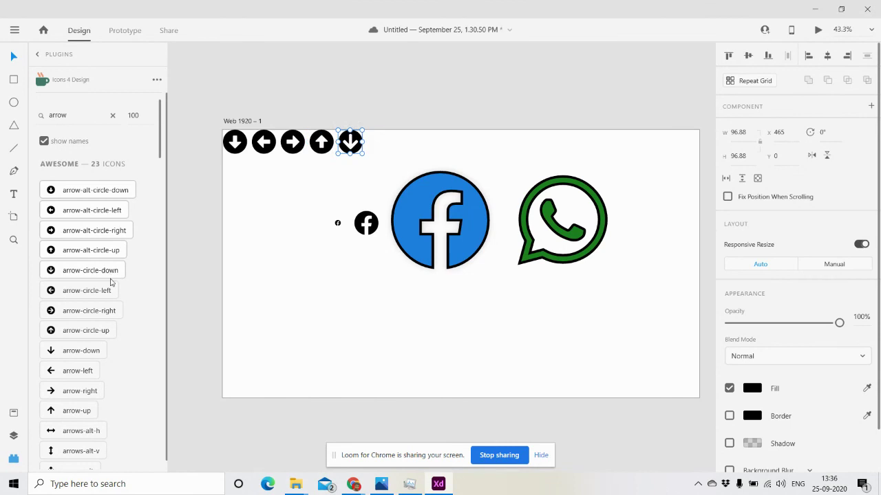
click(110, 277)
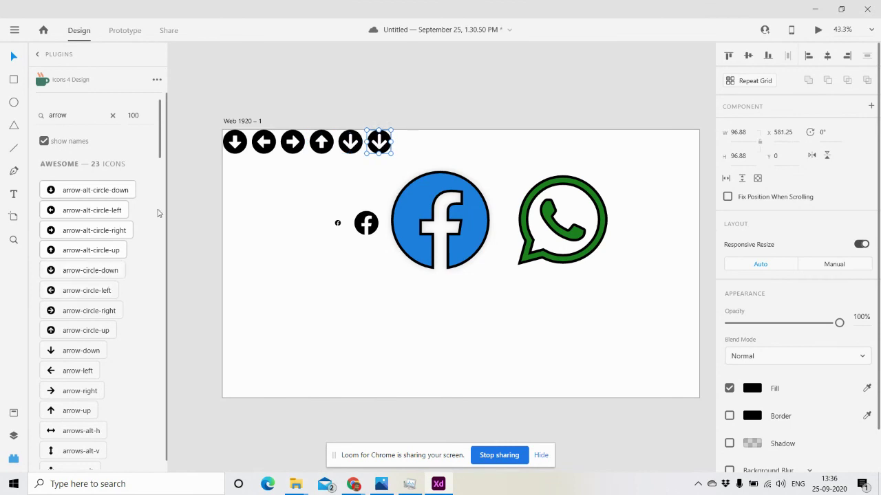
click(108, 271)
click(104, 315)
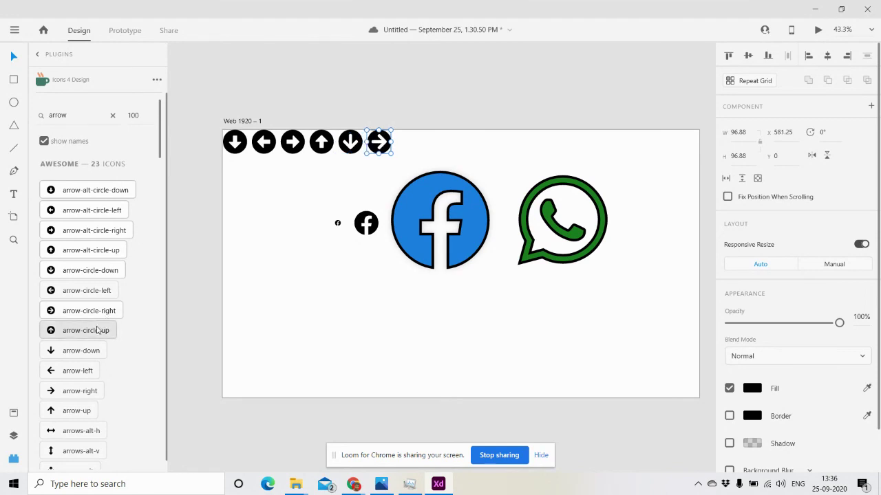
click(98, 331)
click(92, 351)
click(89, 372)
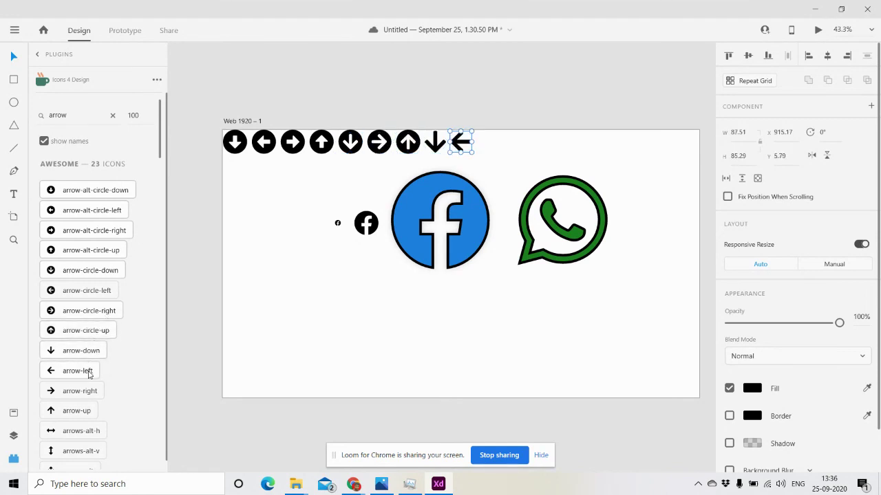
click(90, 391)
click(91, 412)
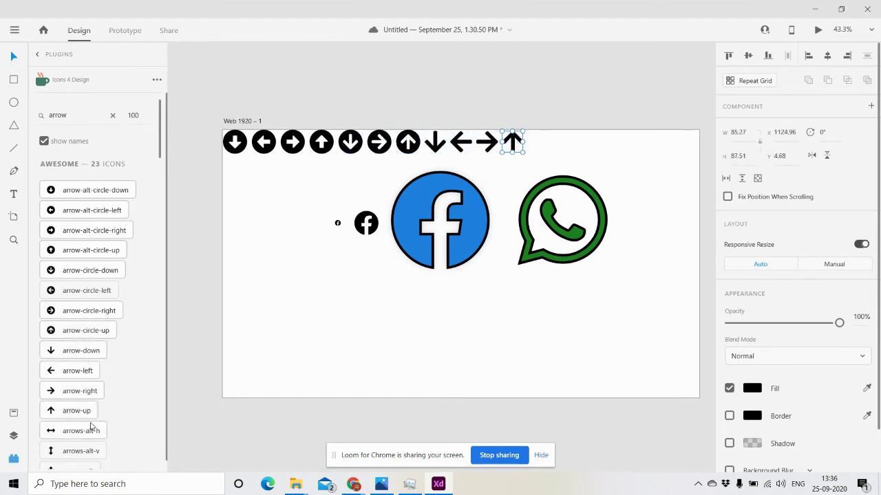
click(90, 430)
Step: Finish the row with Ionic and Material round arrows, chevrons and a dropdown-circle icon
scroll(92, 433, down, 10)
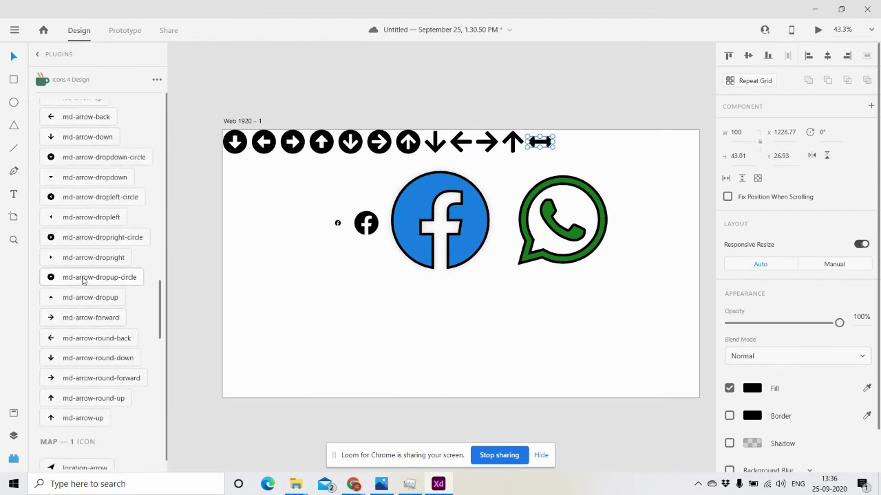
scroll(83, 279, up, 3)
click(71, 138)
click(80, 177)
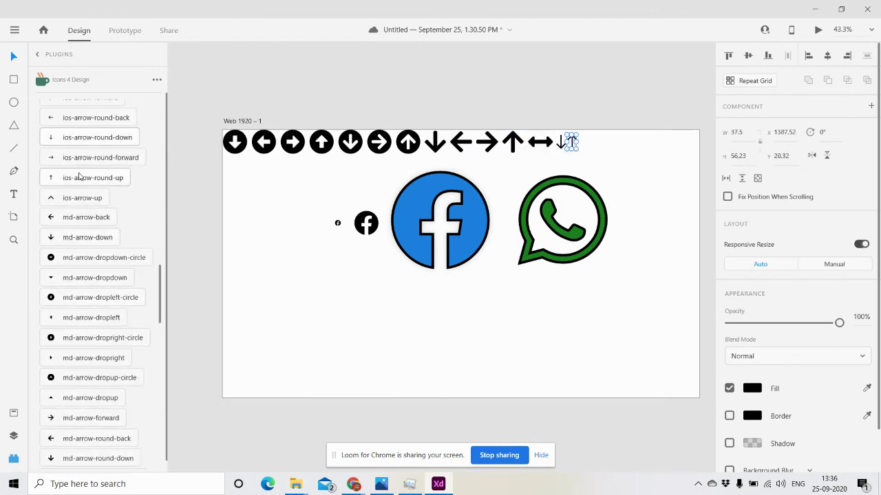
click(82, 197)
click(96, 159)
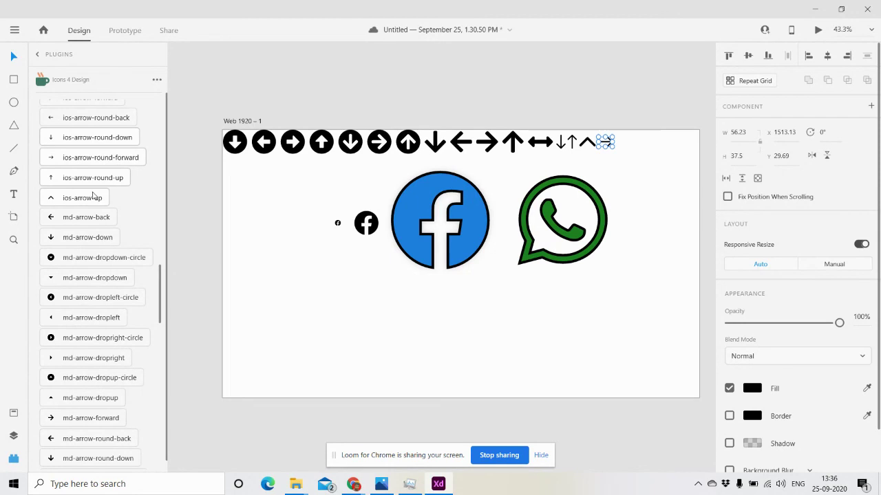
click(93, 197)
click(97, 217)
click(104, 257)
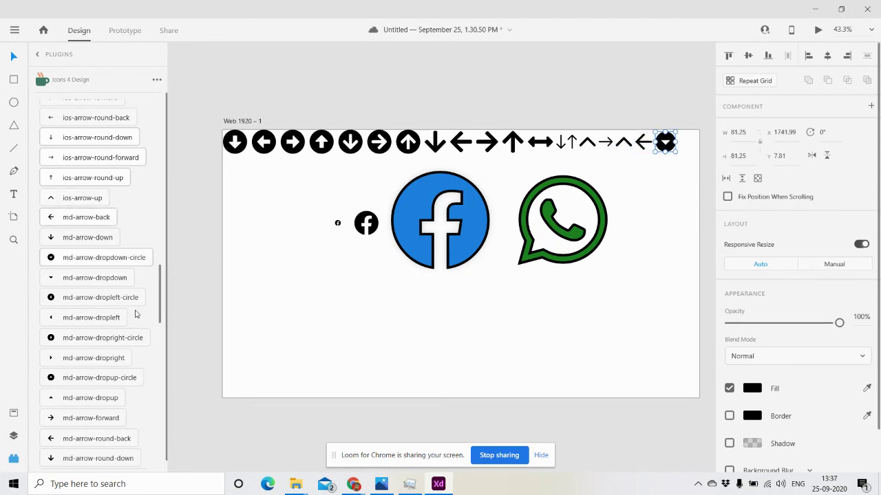
click(466, 314)
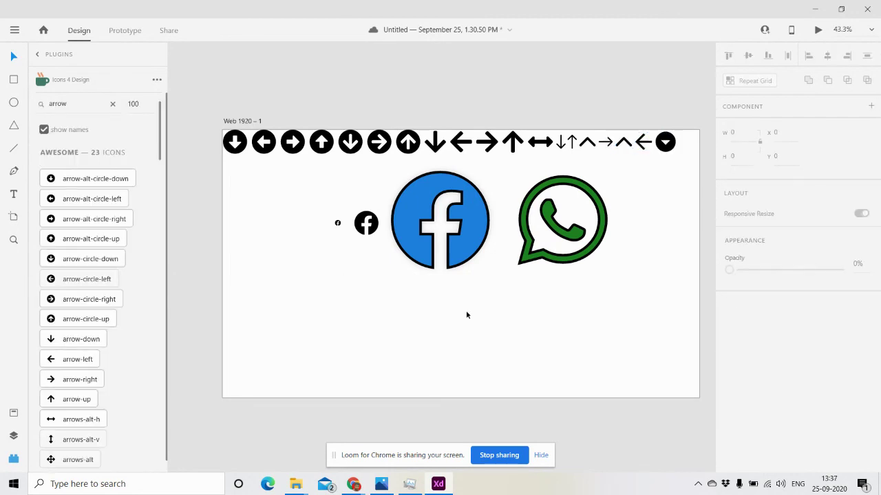
scroll(466, 313, up, 1)
scroll(466, 315, down, 3)
scroll(466, 314, right, 1)
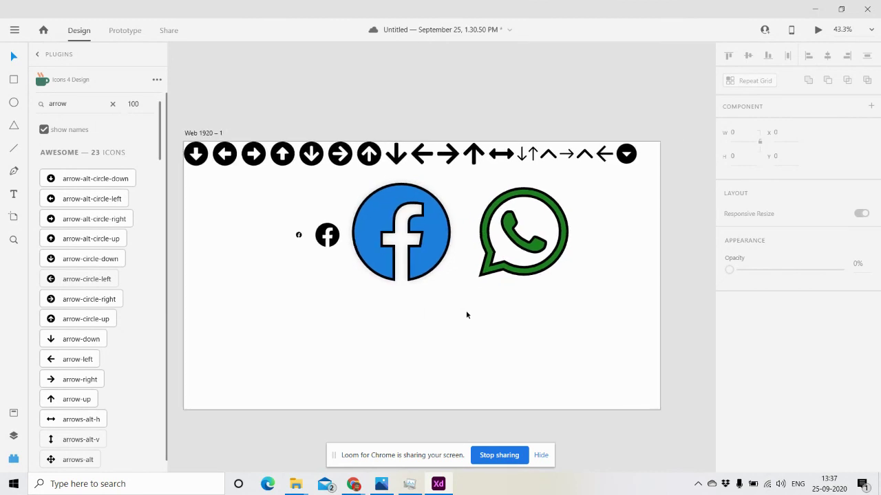